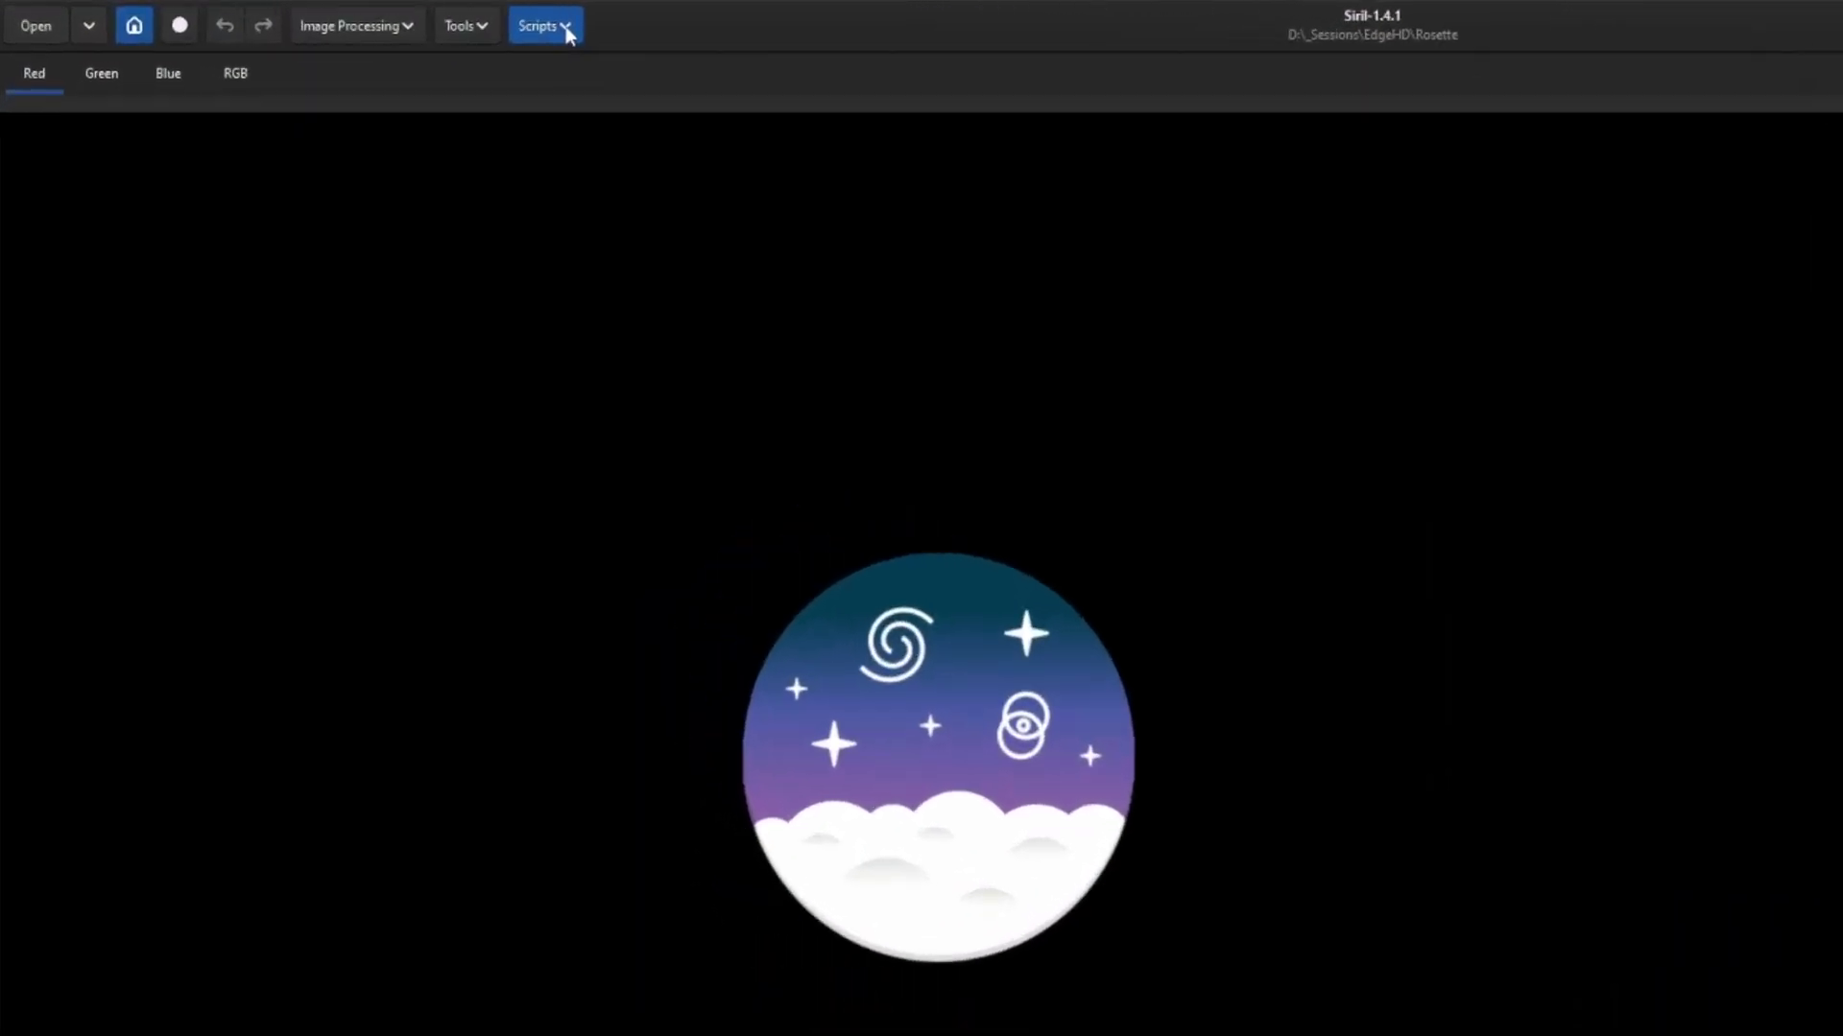
- Enable VeraLux_Revela.py in the Get Scripts repository list and apply to reload the scripts
click(365, 17)
click(622, 139)
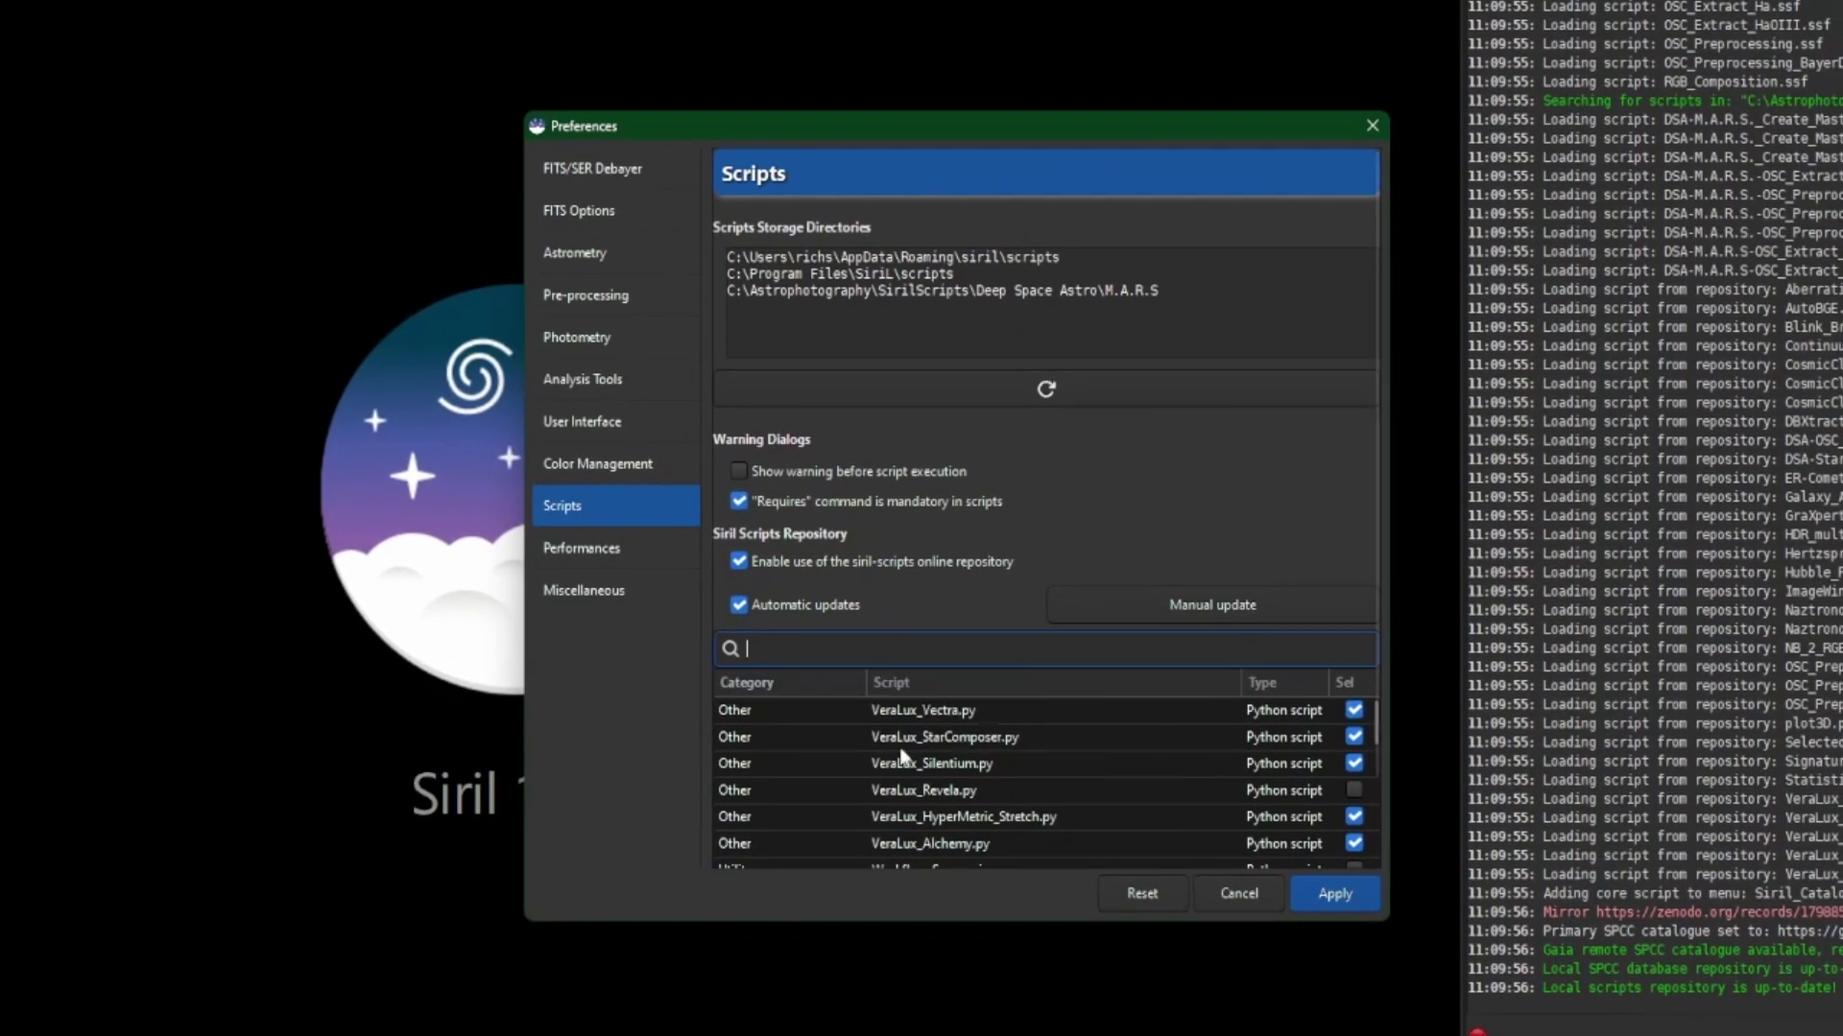
click(1355, 790)
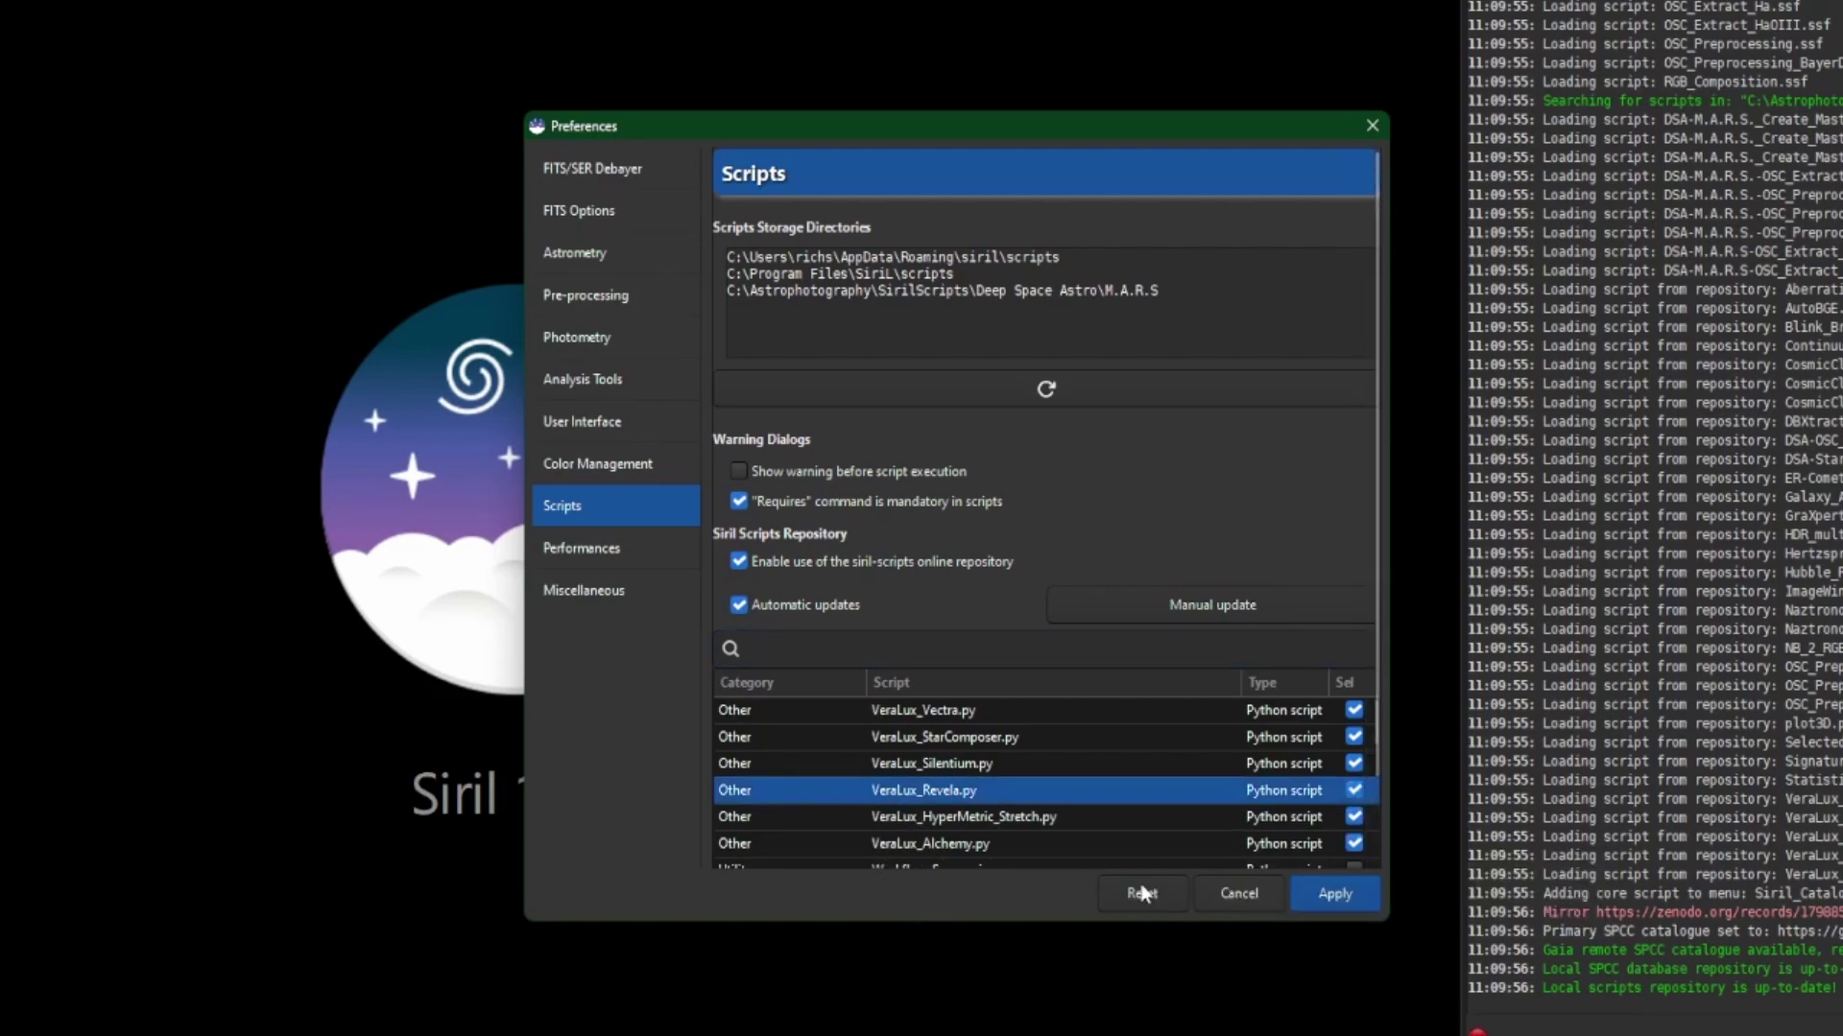
click(1332, 881)
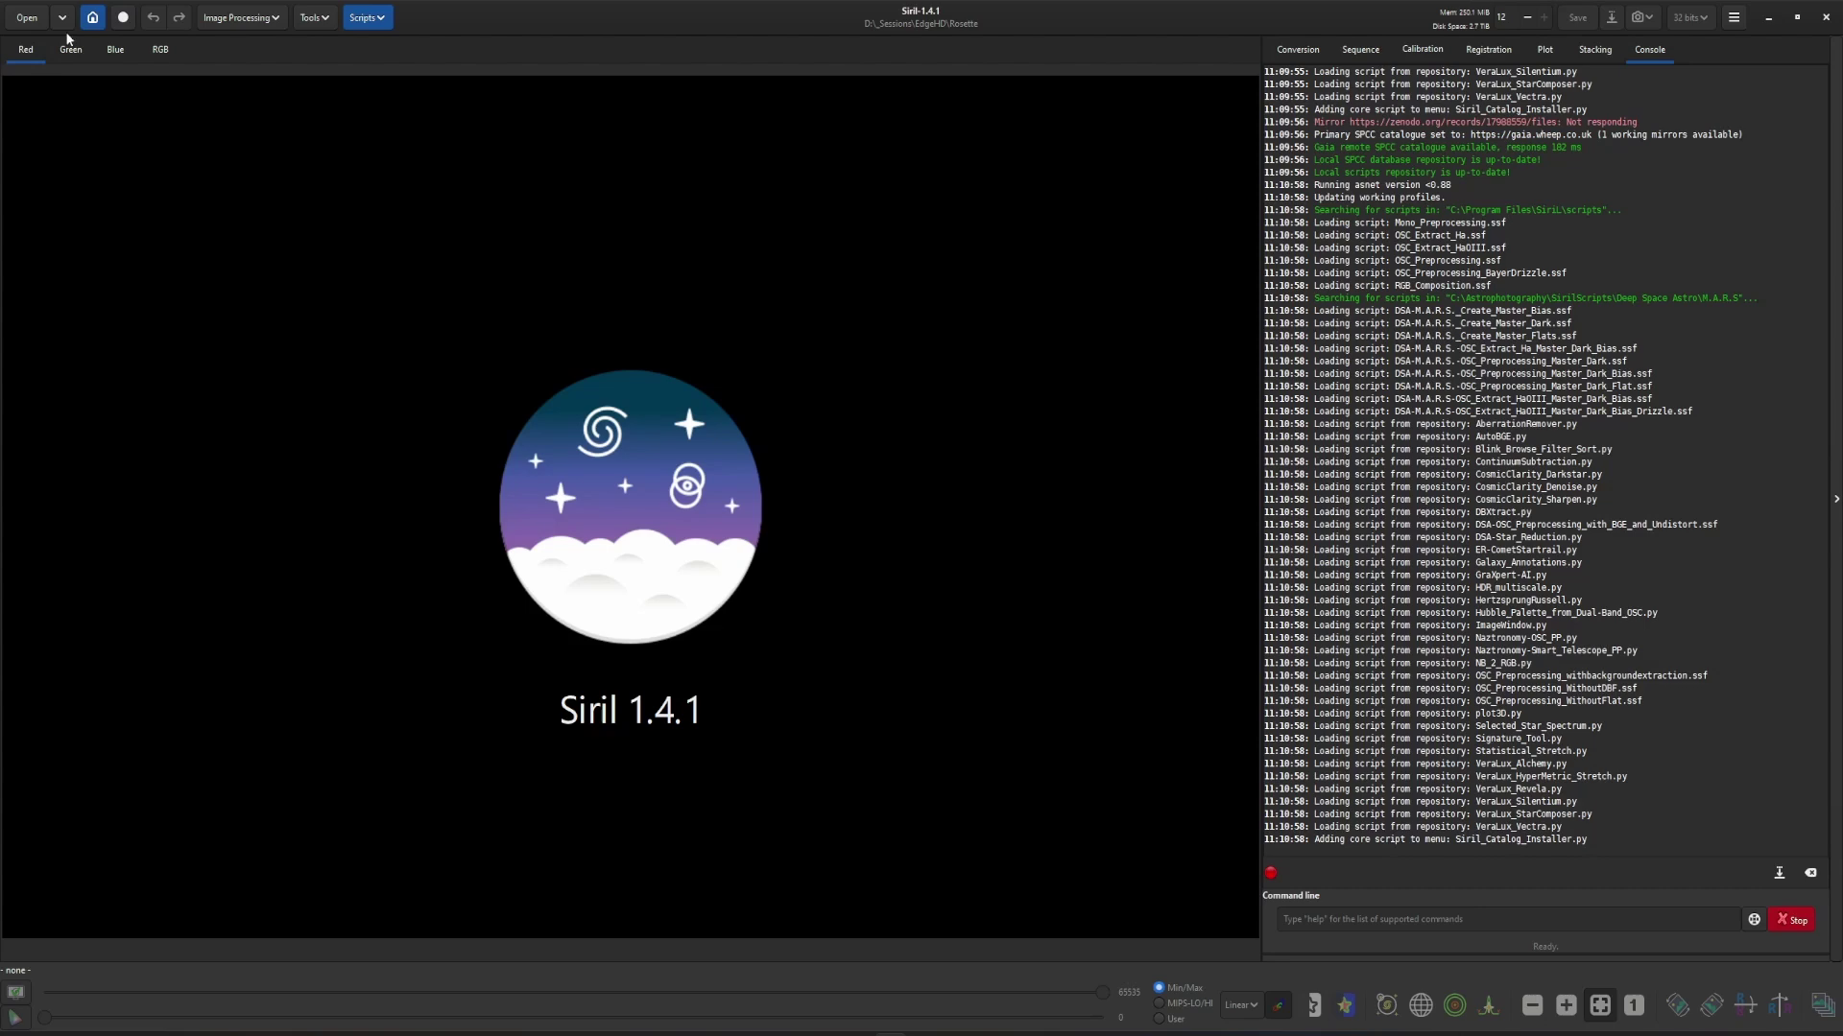
- Open starless_result_4140s.fit from the Rosette folder
click(29, 18)
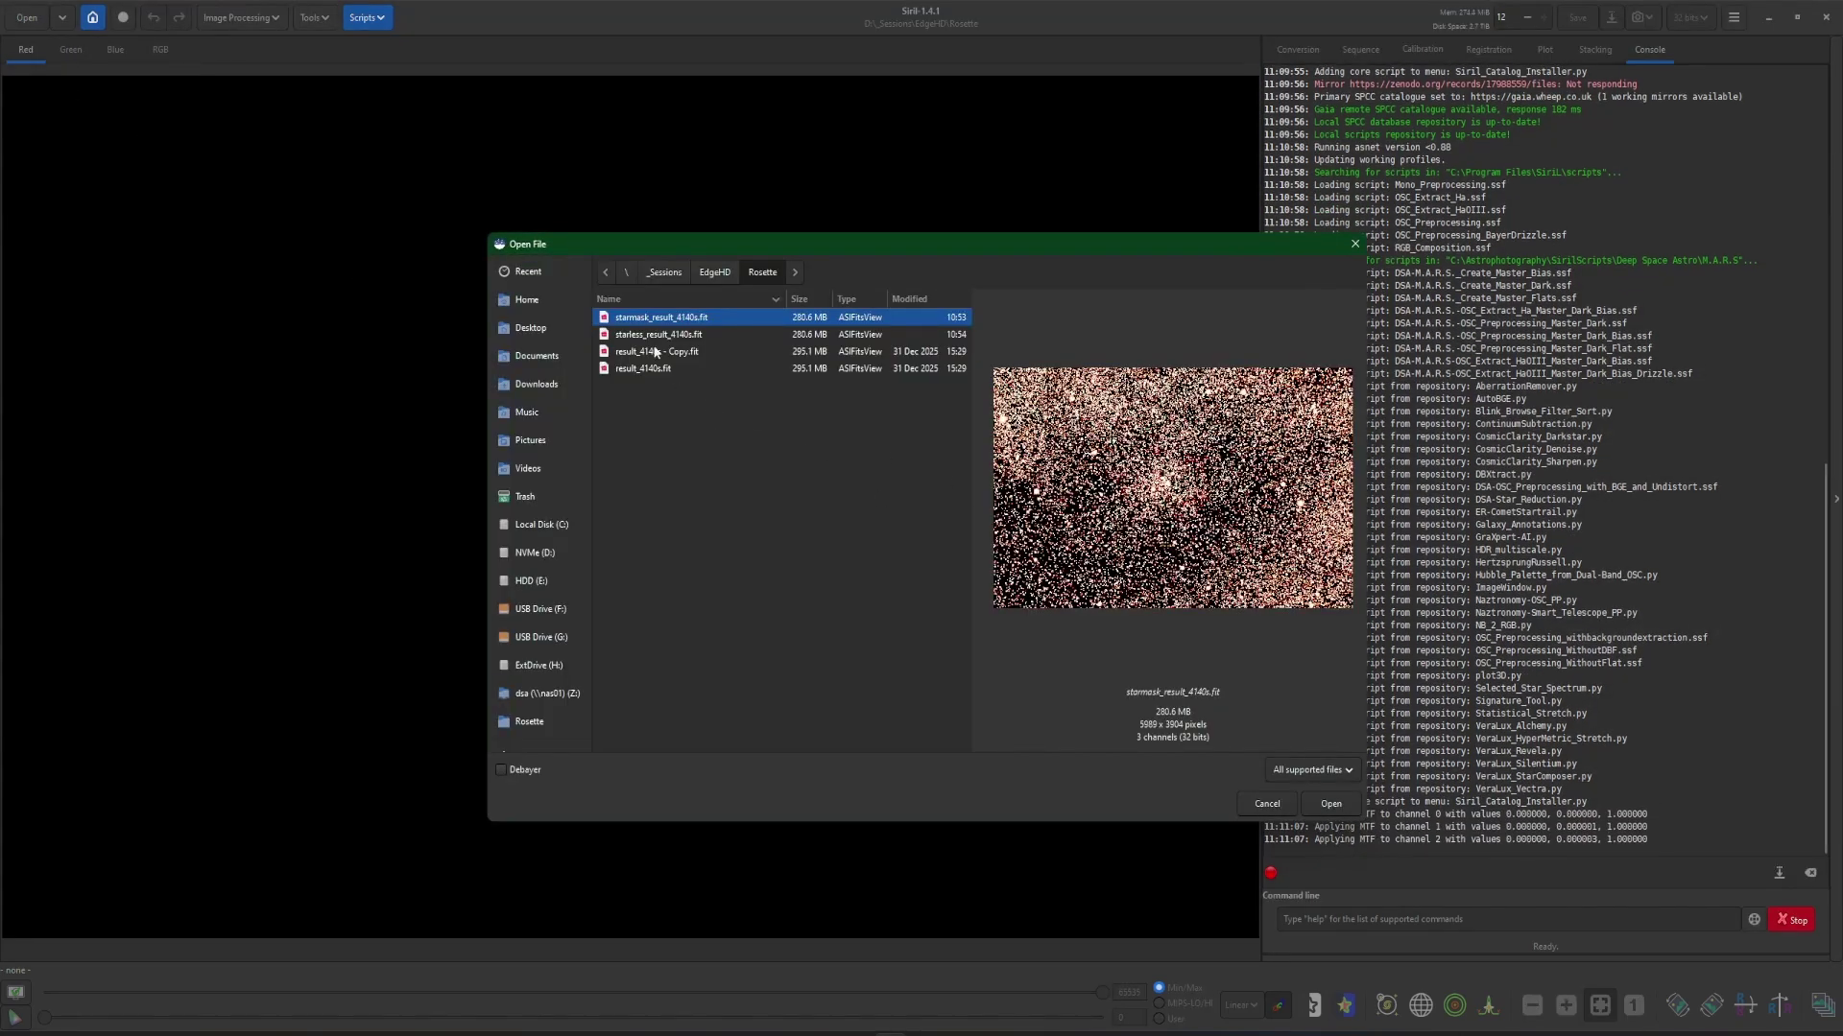
click(650, 335)
key(Return)
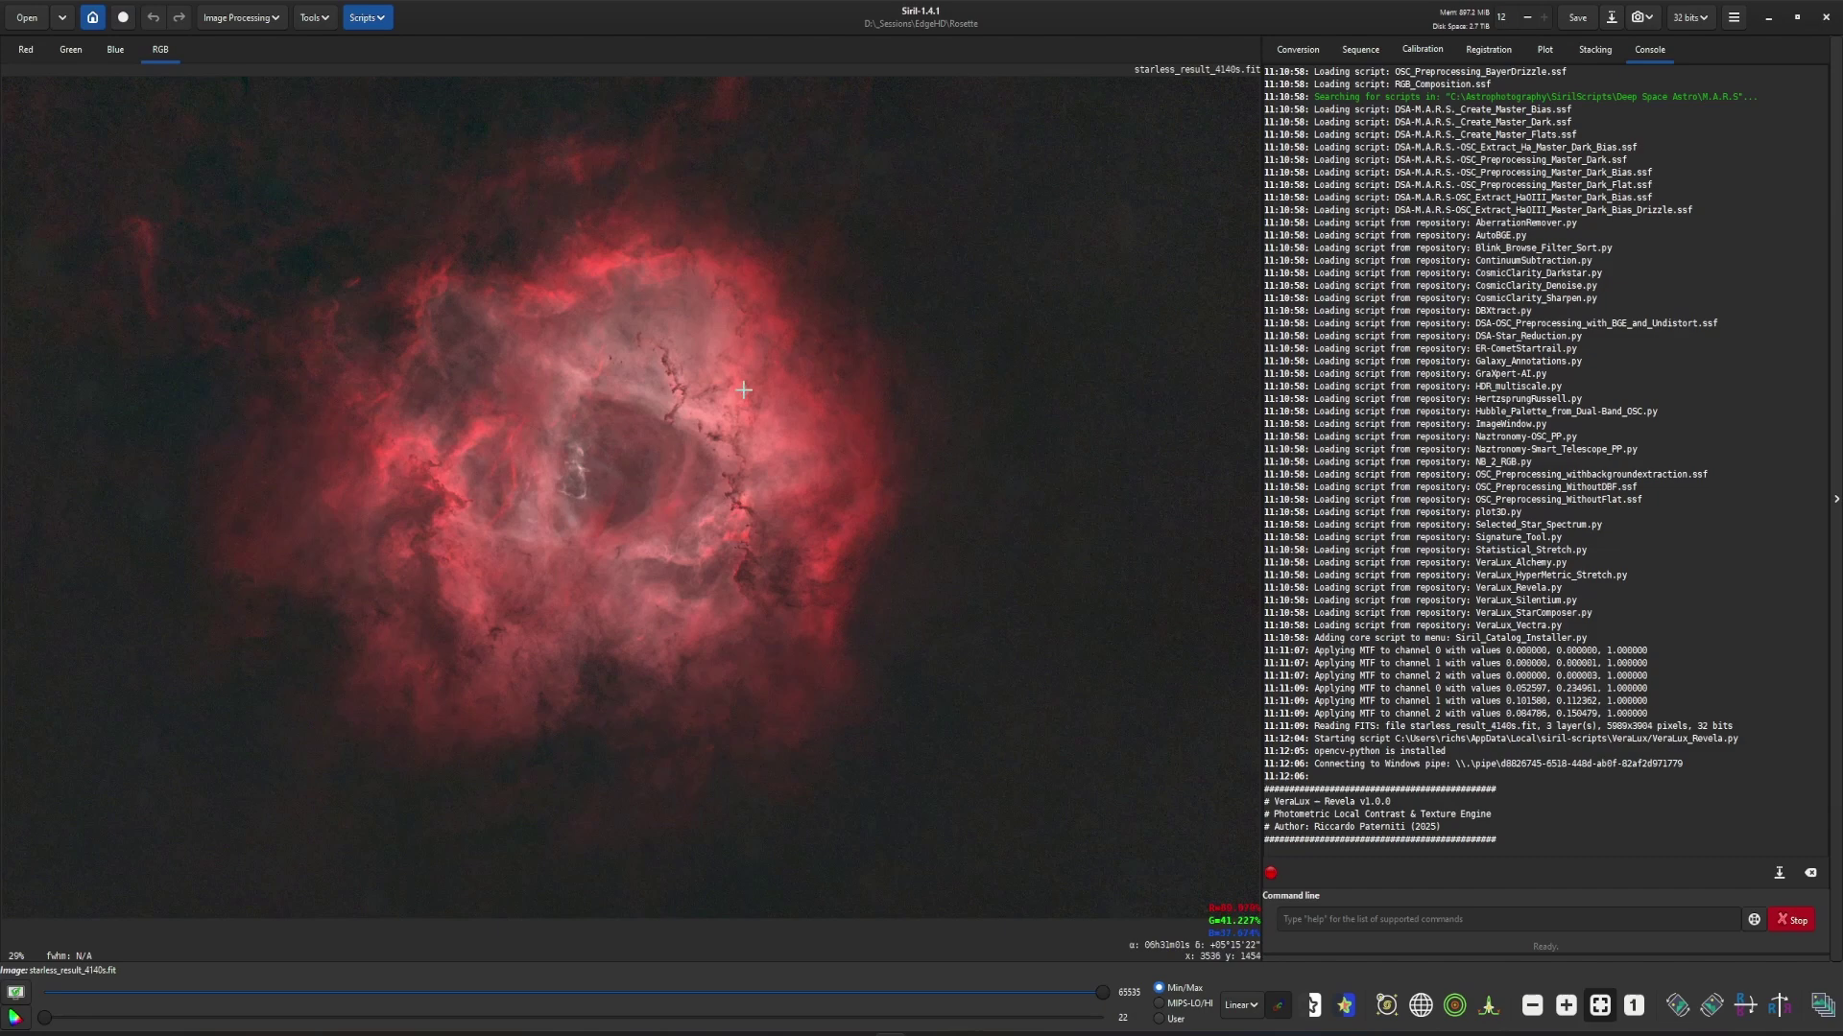
- Open the Wavelets filter and move its dialog beside the nebula
click(240, 17)
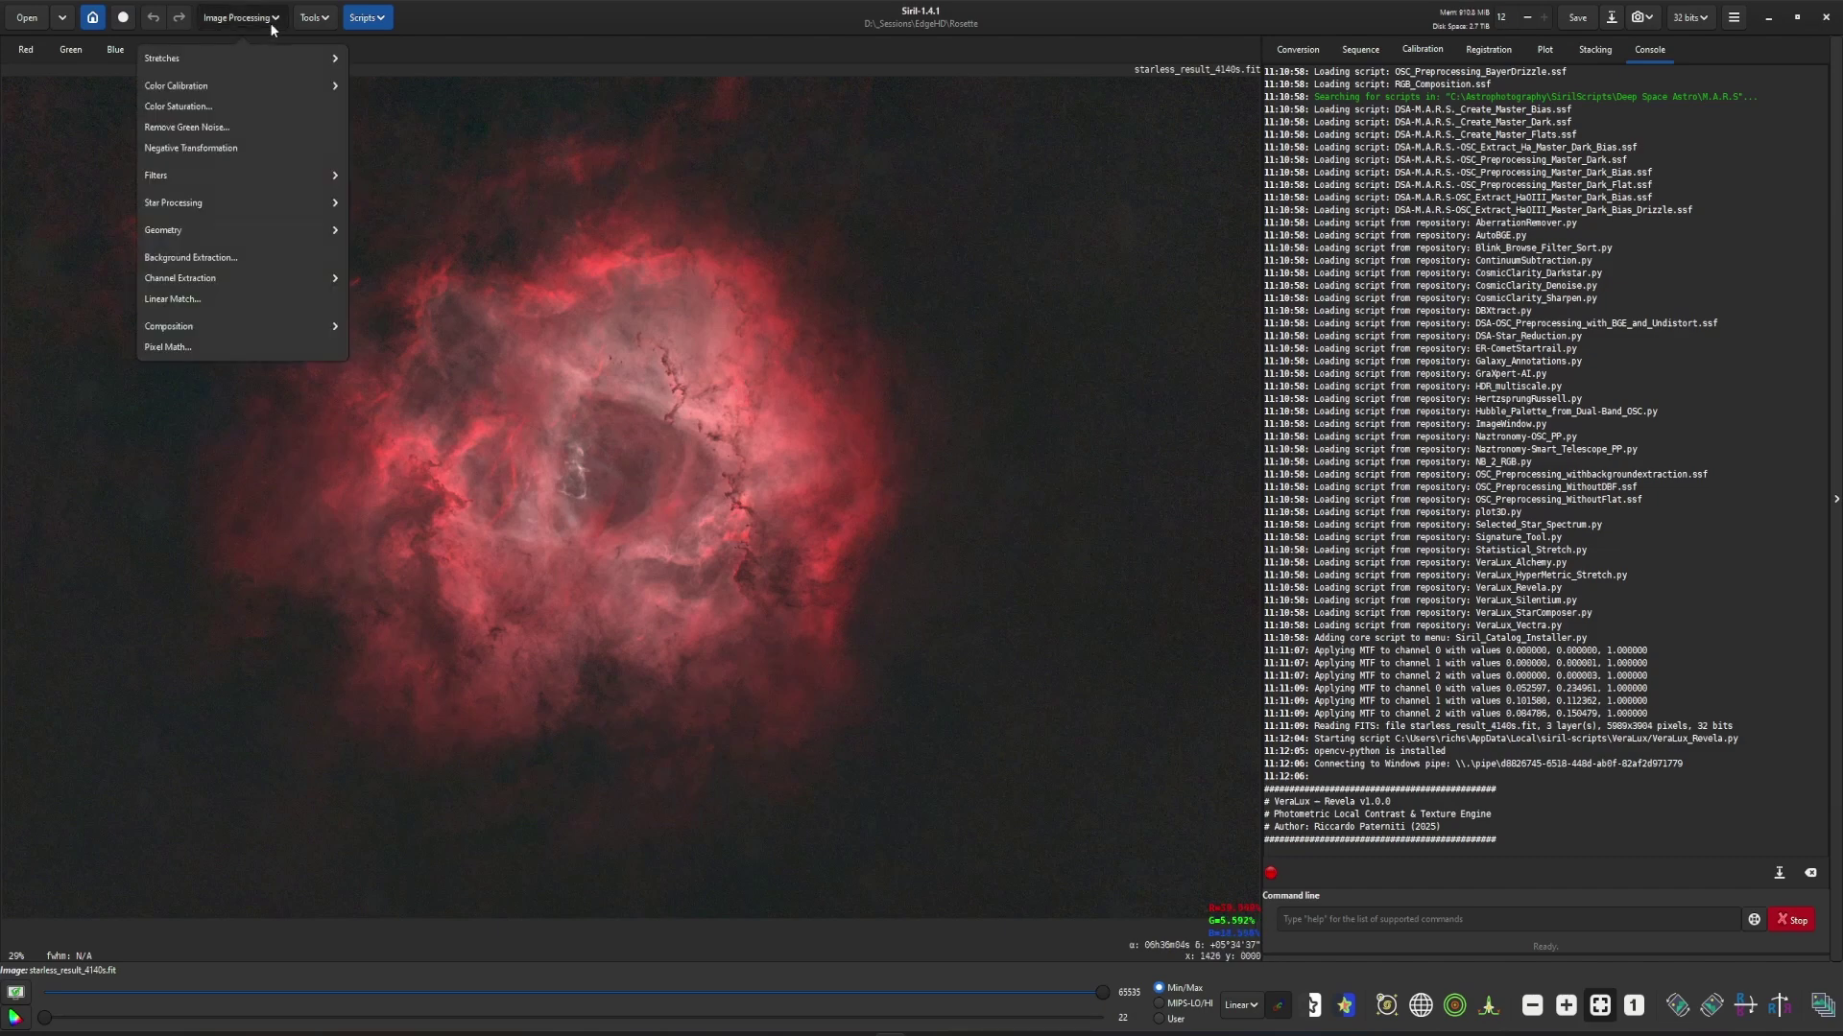
click(244, 171)
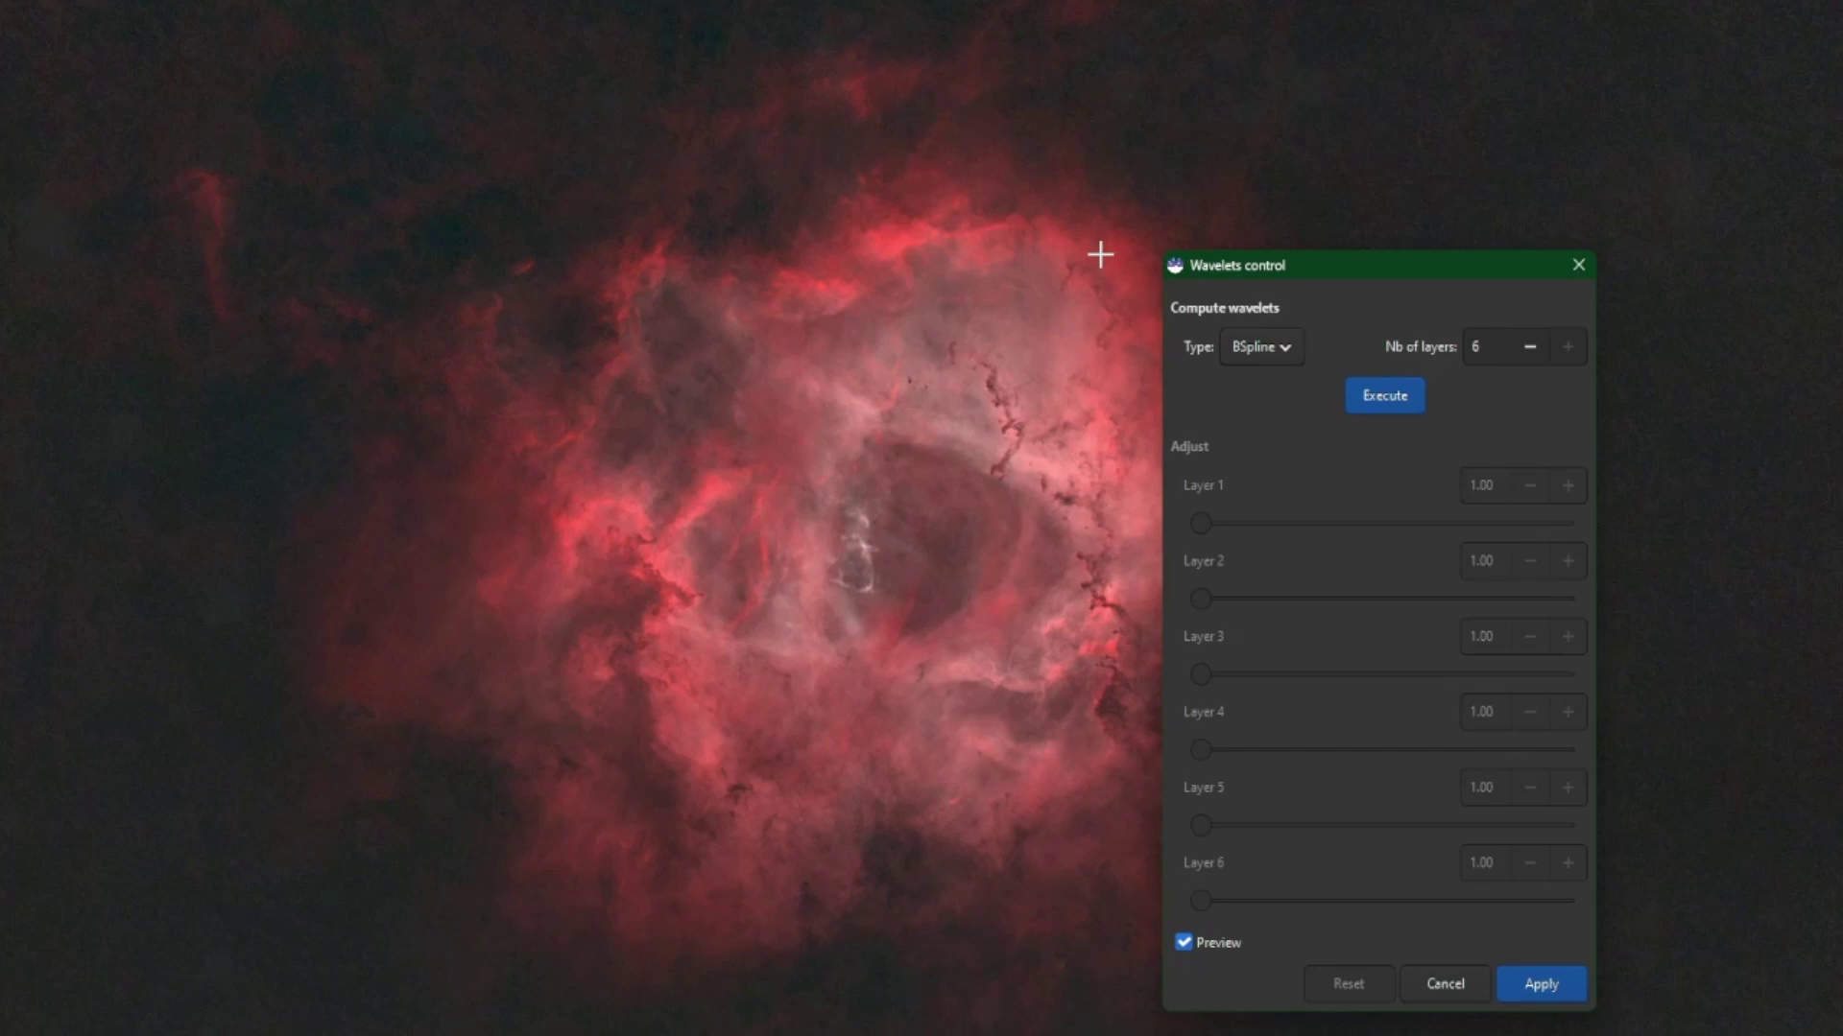
drag(1272, 271, 1481, 222)
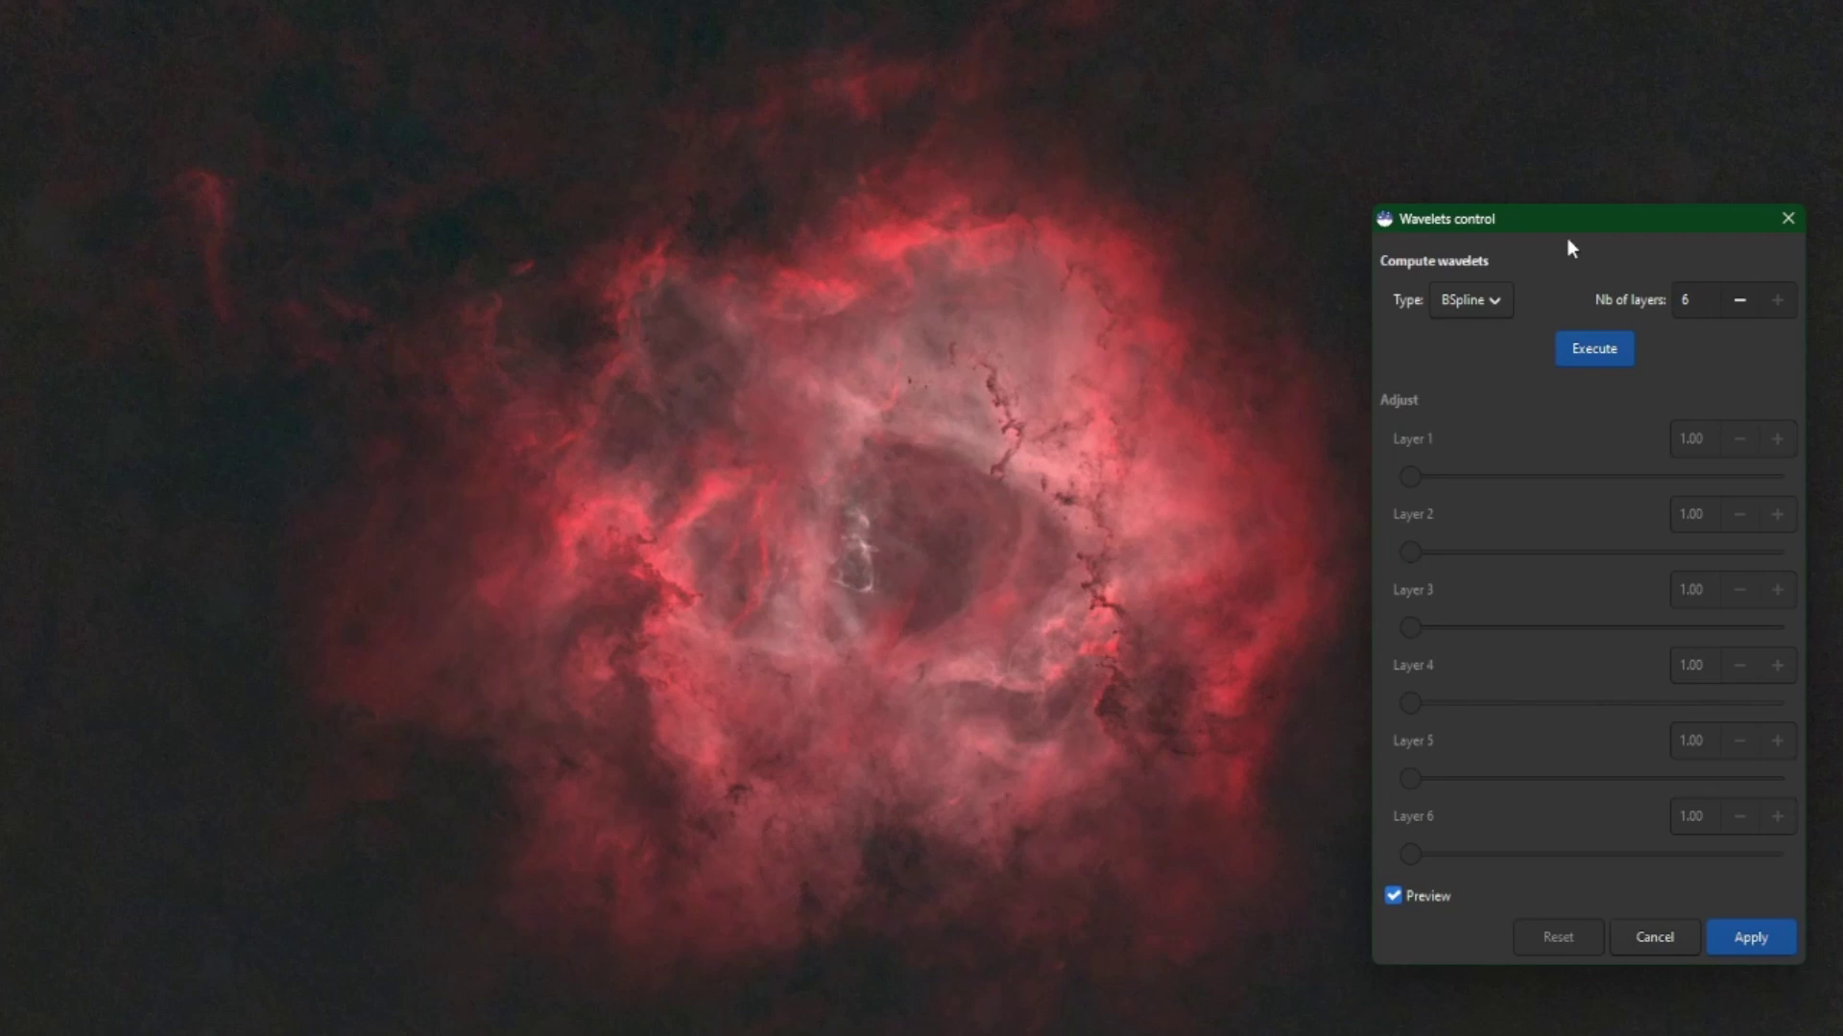
drag(1570, 222, 1589, 200)
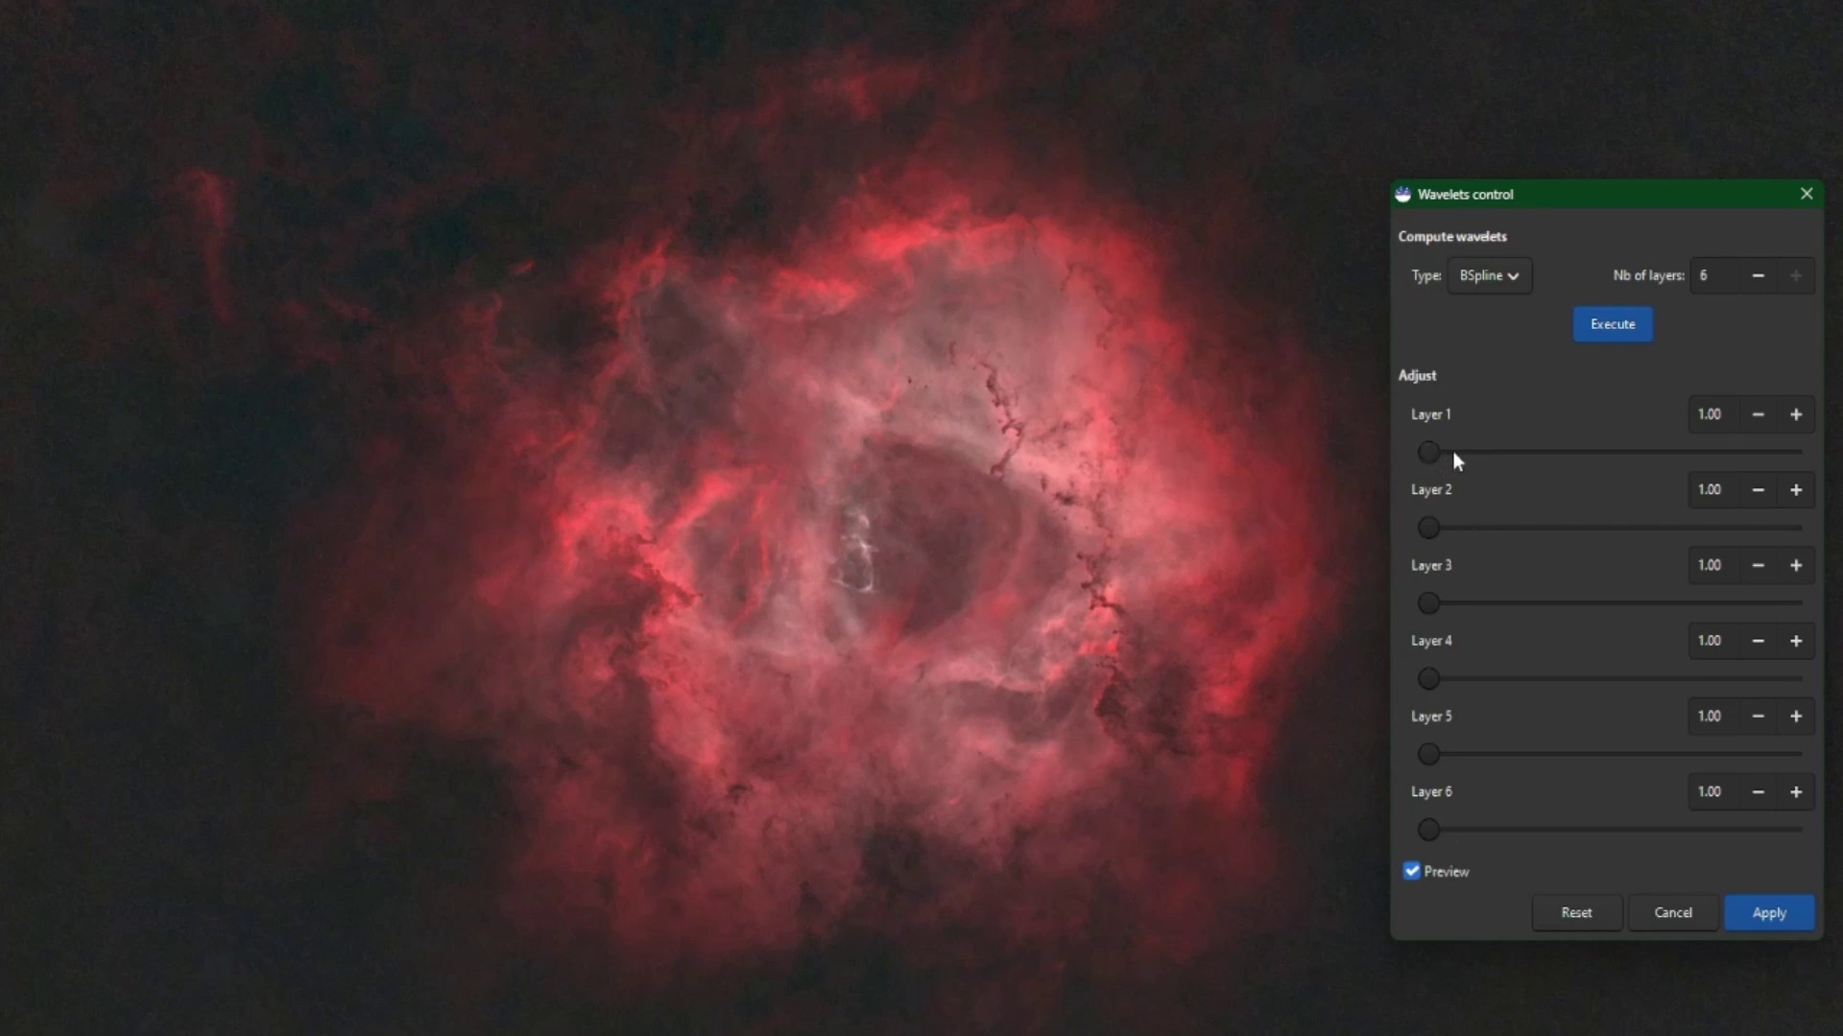
- Preview wavelet Layer 1 at 5.72 and Layer 2 at 7.73, then reset all layers to 1.00
drag(1431, 452, 1454, 464)
drag(1429, 526, 1455, 538)
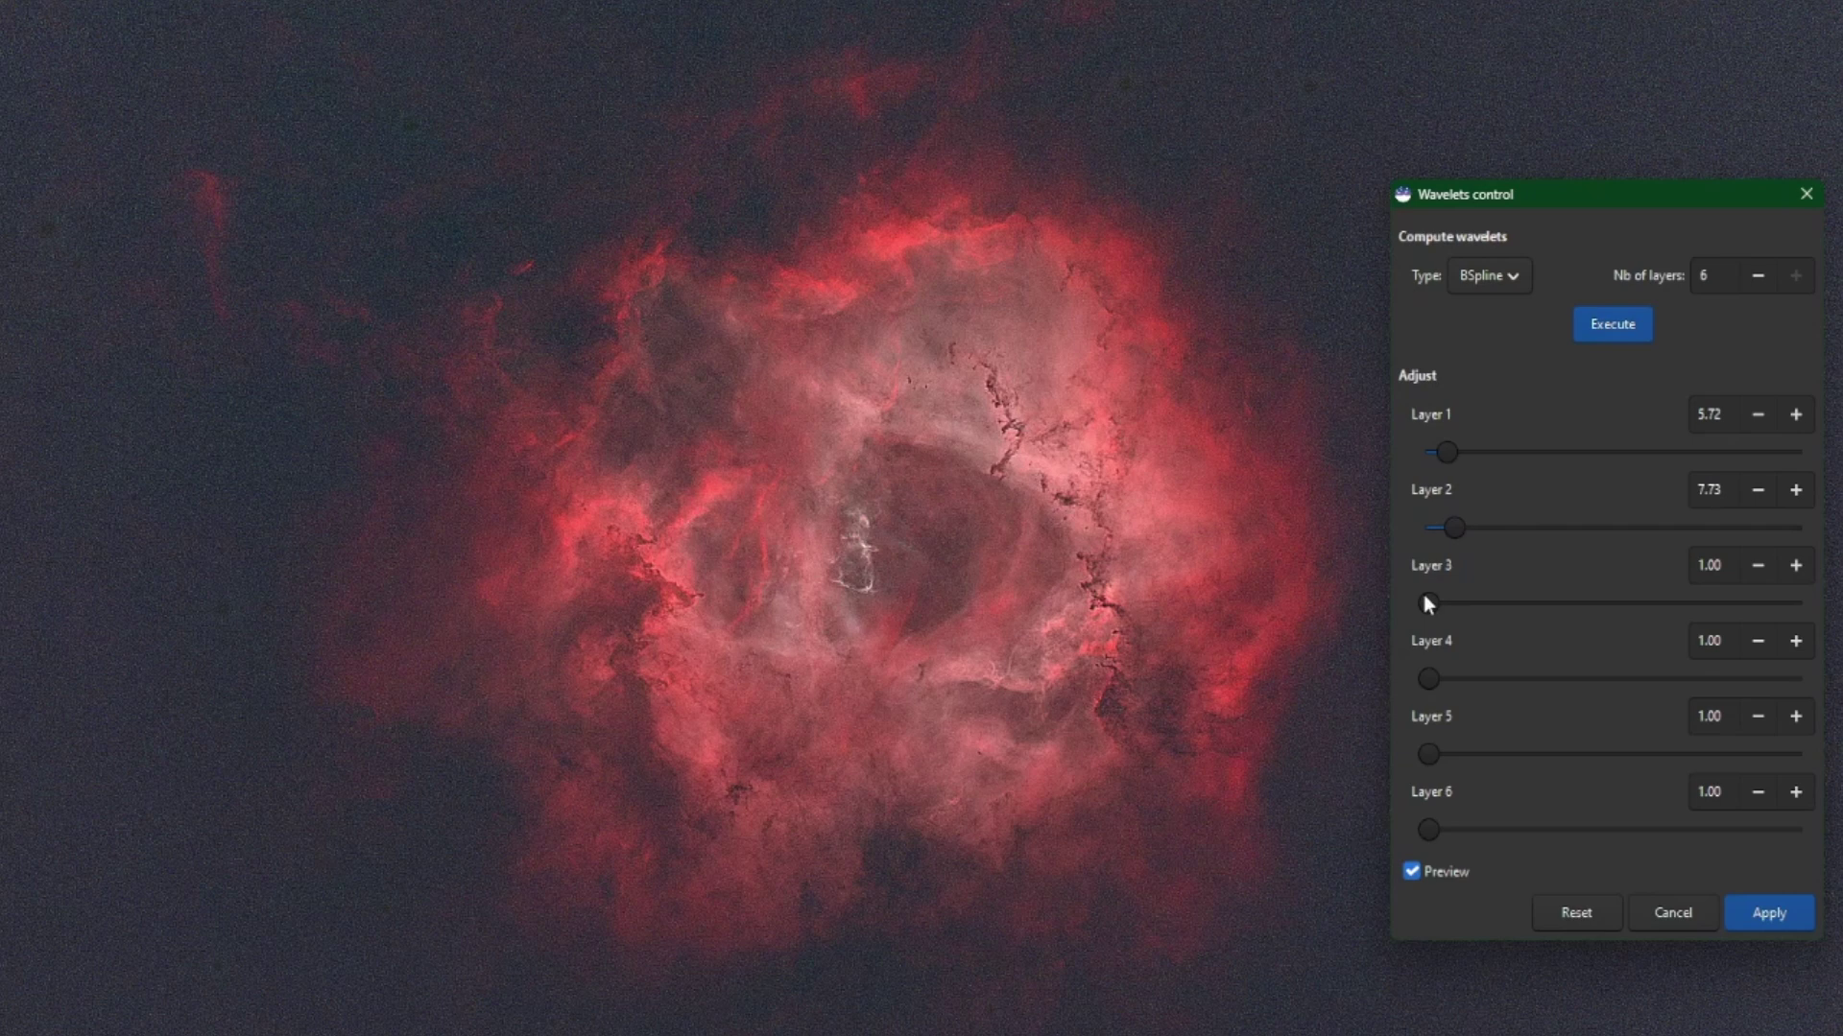
click(1576, 913)
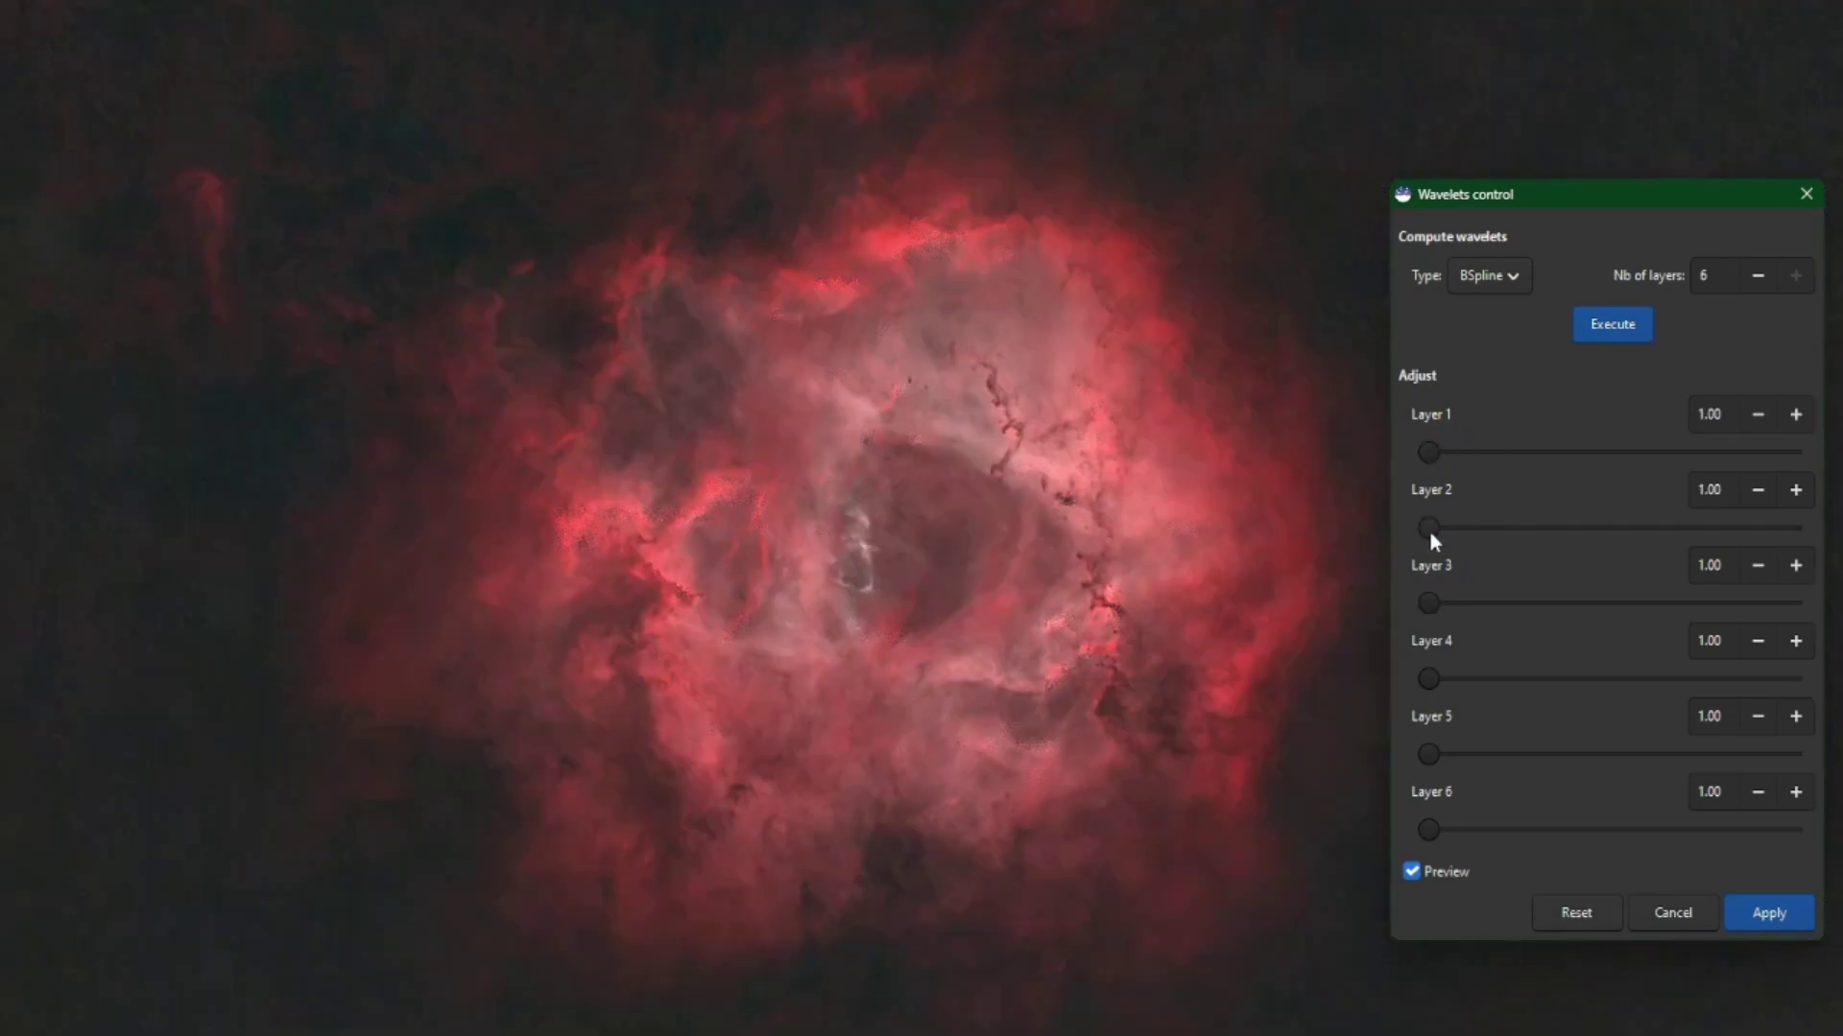
- Test Layer 2 at 1.74, Layer 3 at 1.02 and Layer 4 at 16.02, then reset everything to 1.00
drag(1430, 530, 1438, 532)
drag(1438, 529, 1437, 530)
click(1797, 490)
click(1796, 489)
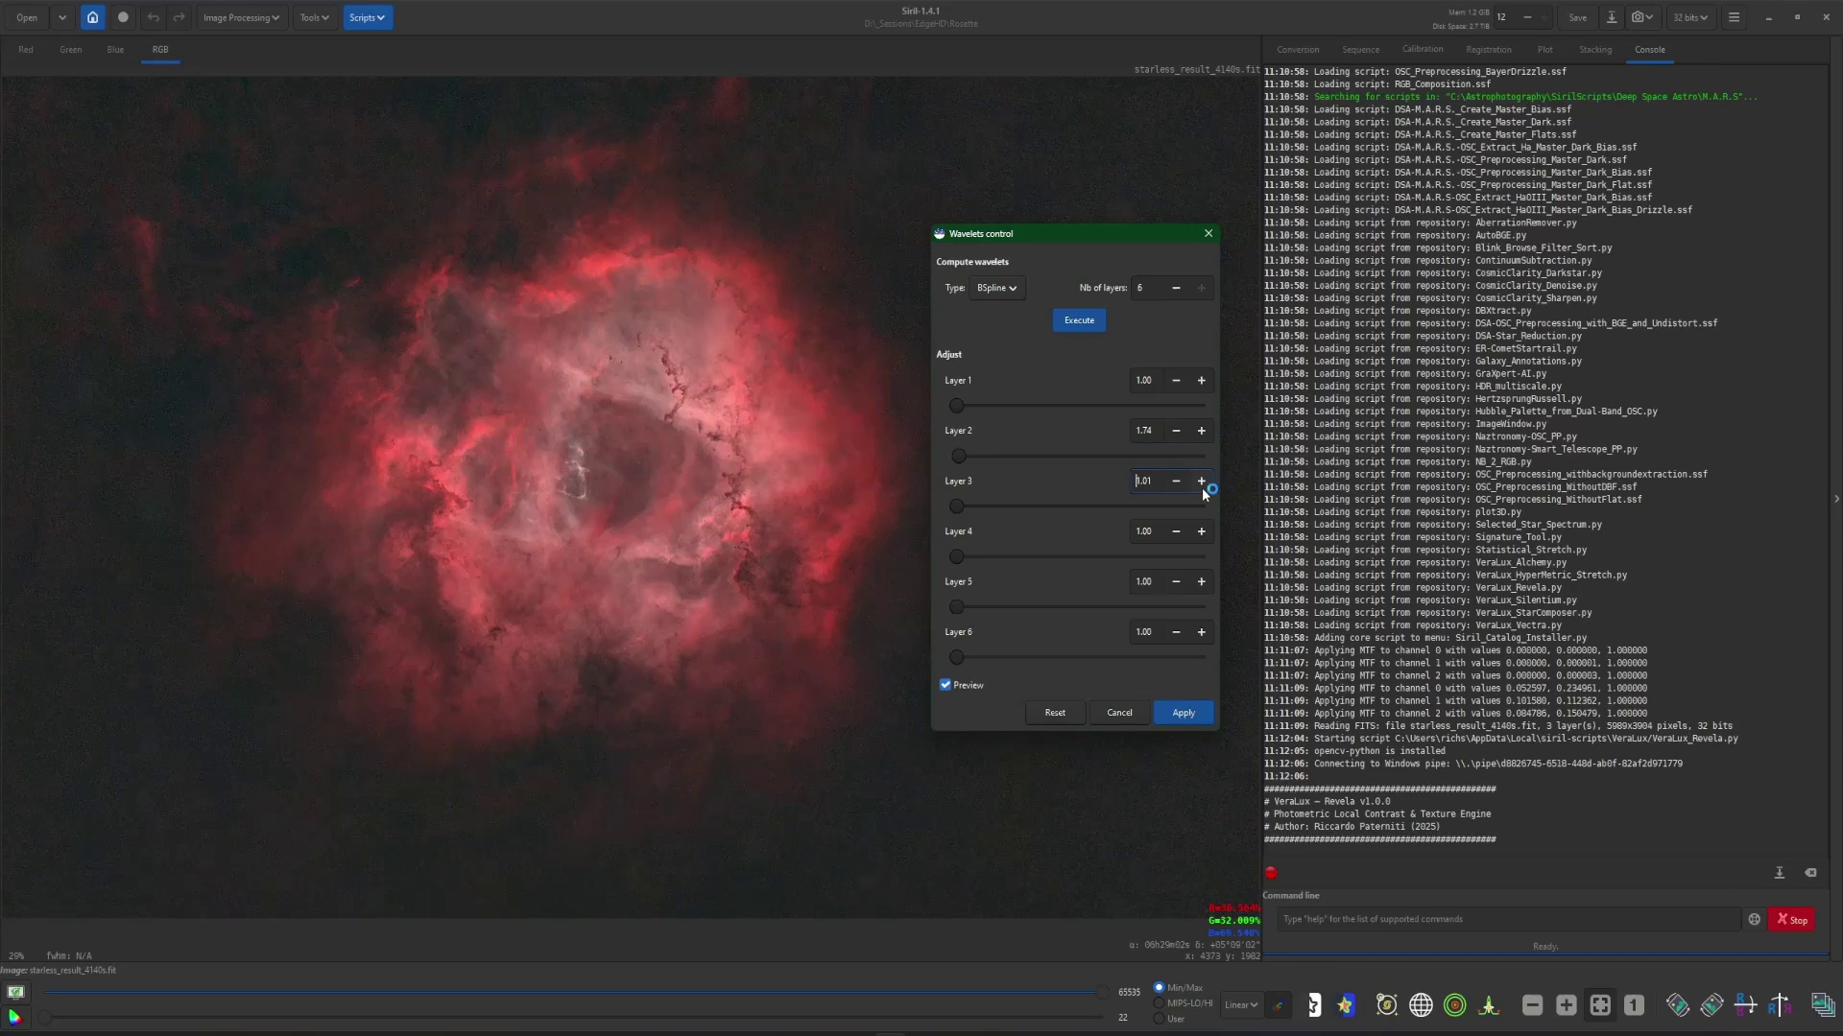
click(1786, 564)
click(1786, 564)
drag(958, 557, 995, 562)
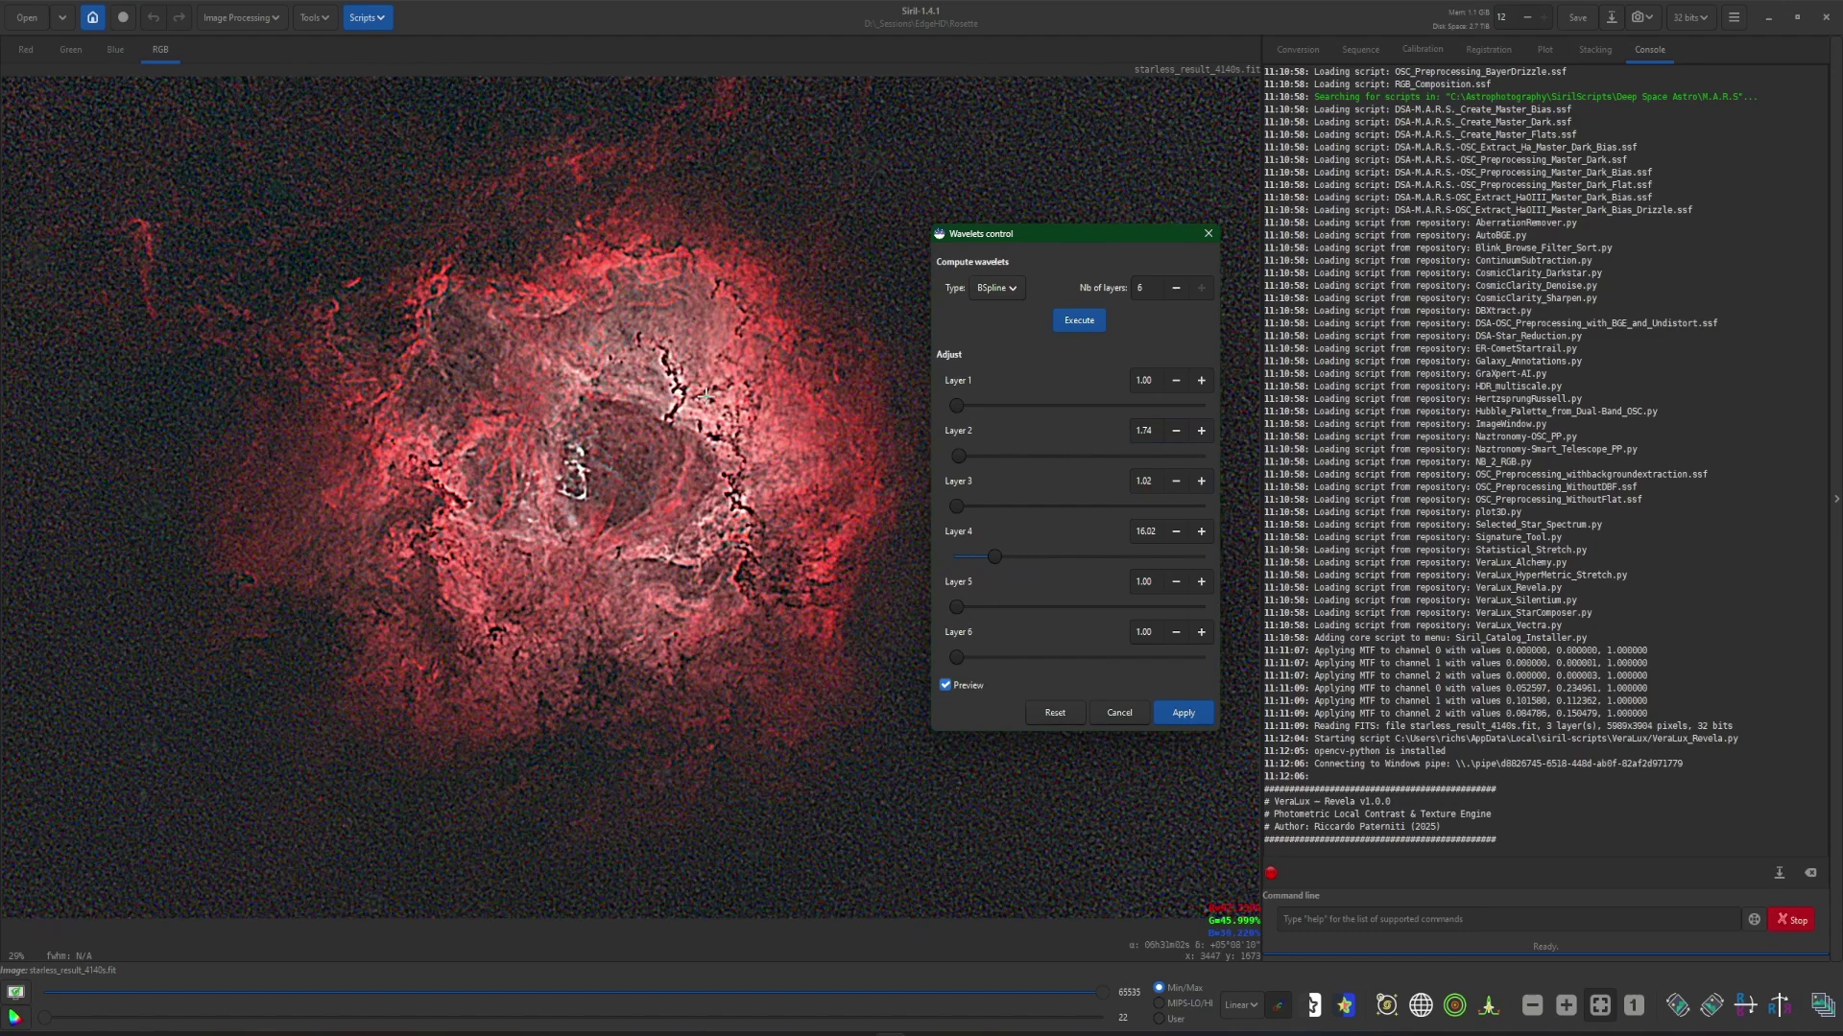
click(1055, 713)
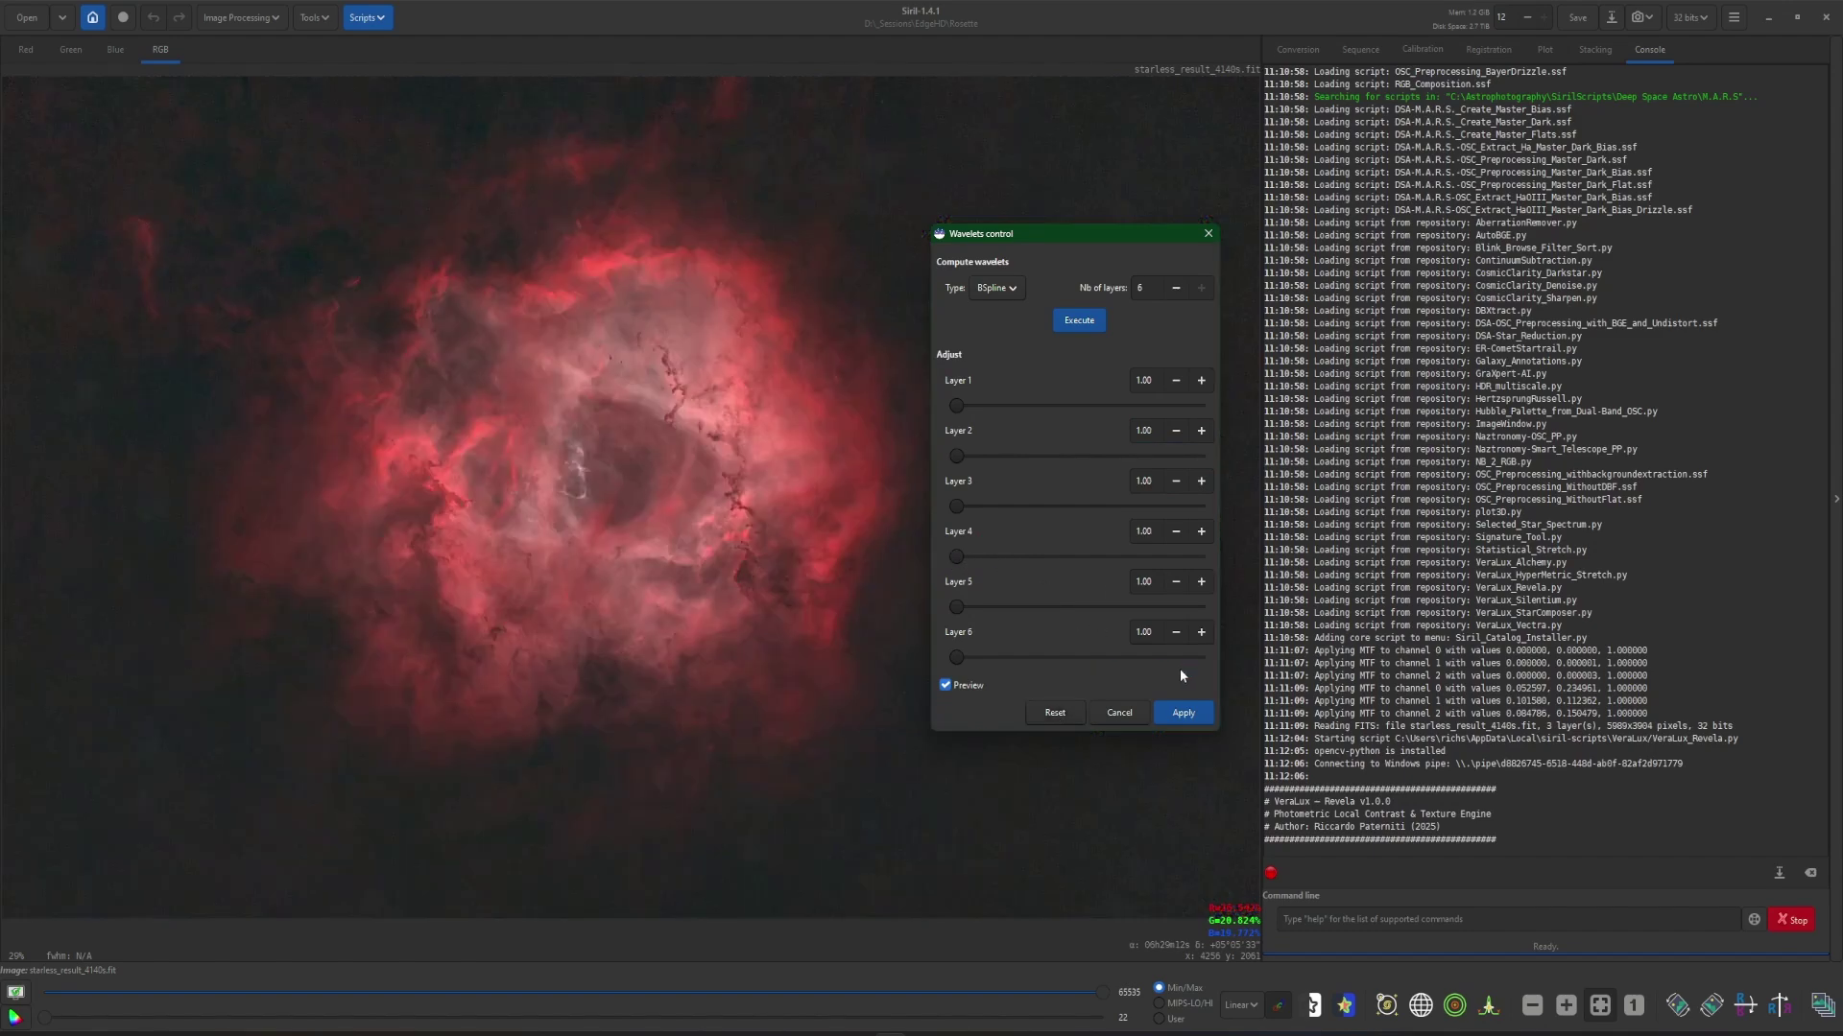
- Cancel Wavelets without changes and launch the VeraLux Revela script
click(1117, 713)
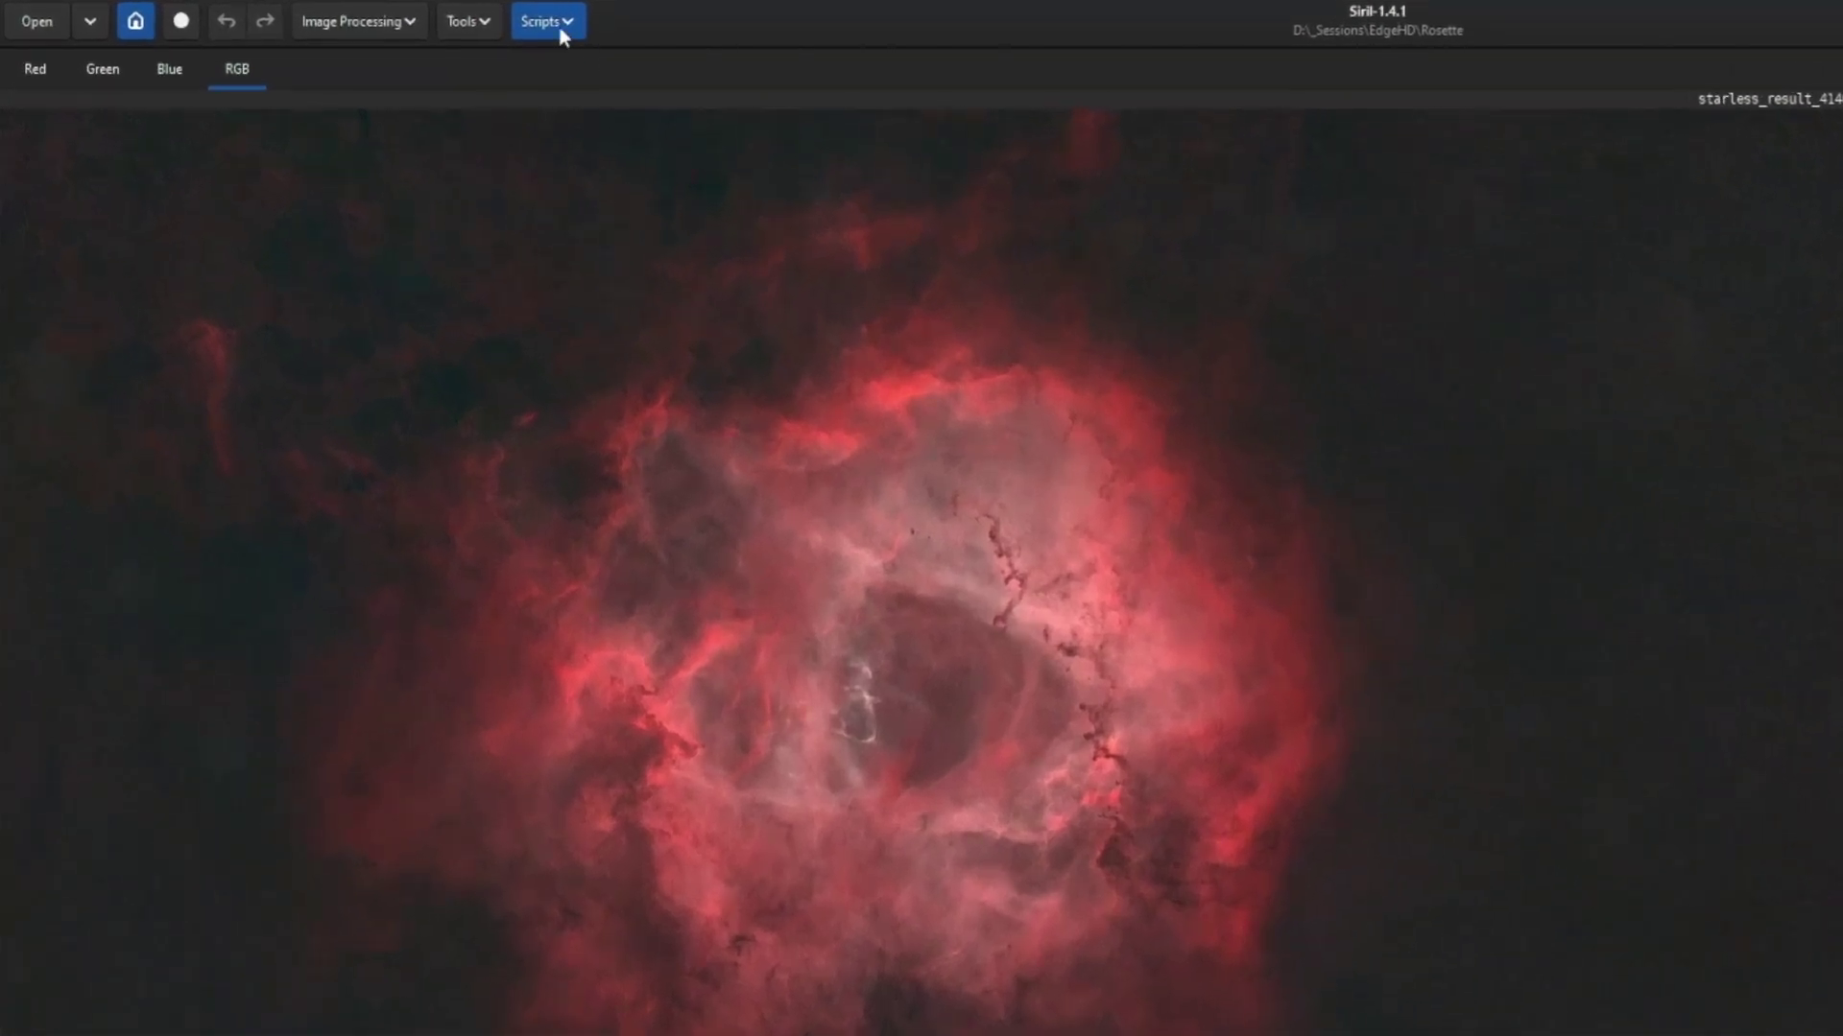
click(373, 18)
mouse_move(407, 66)
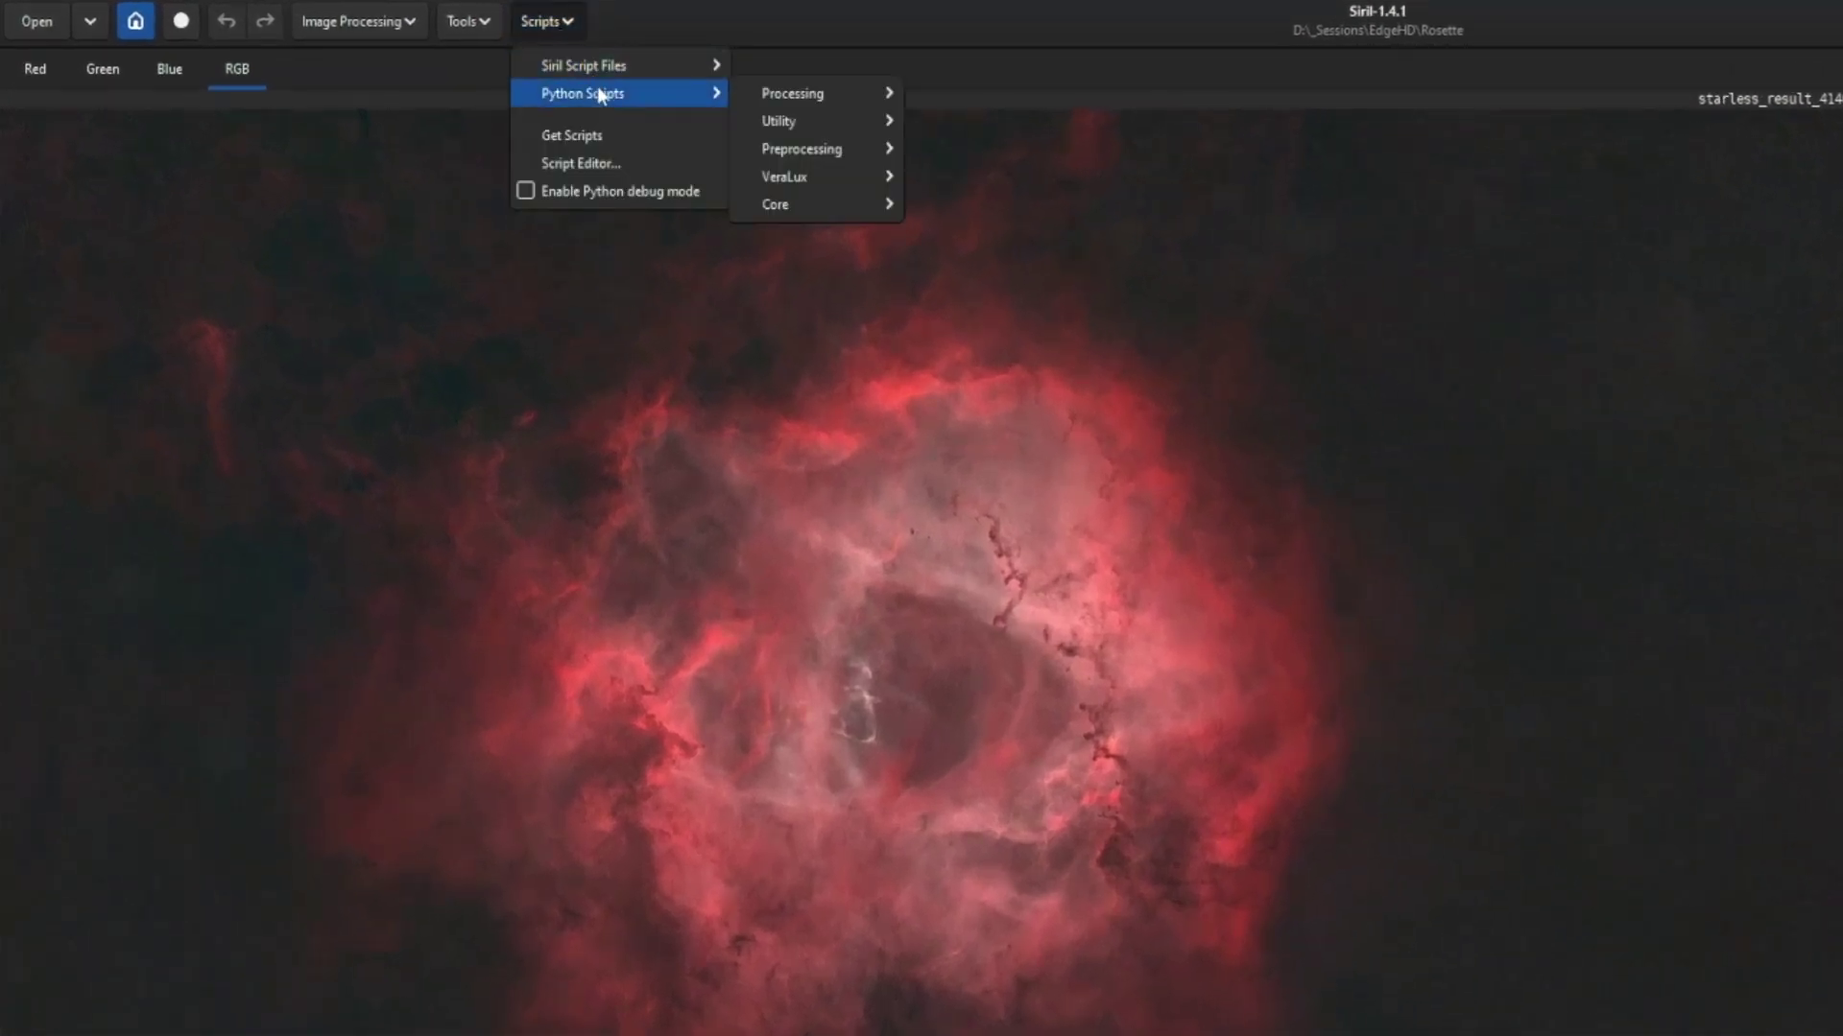
mouse_move(874, 174)
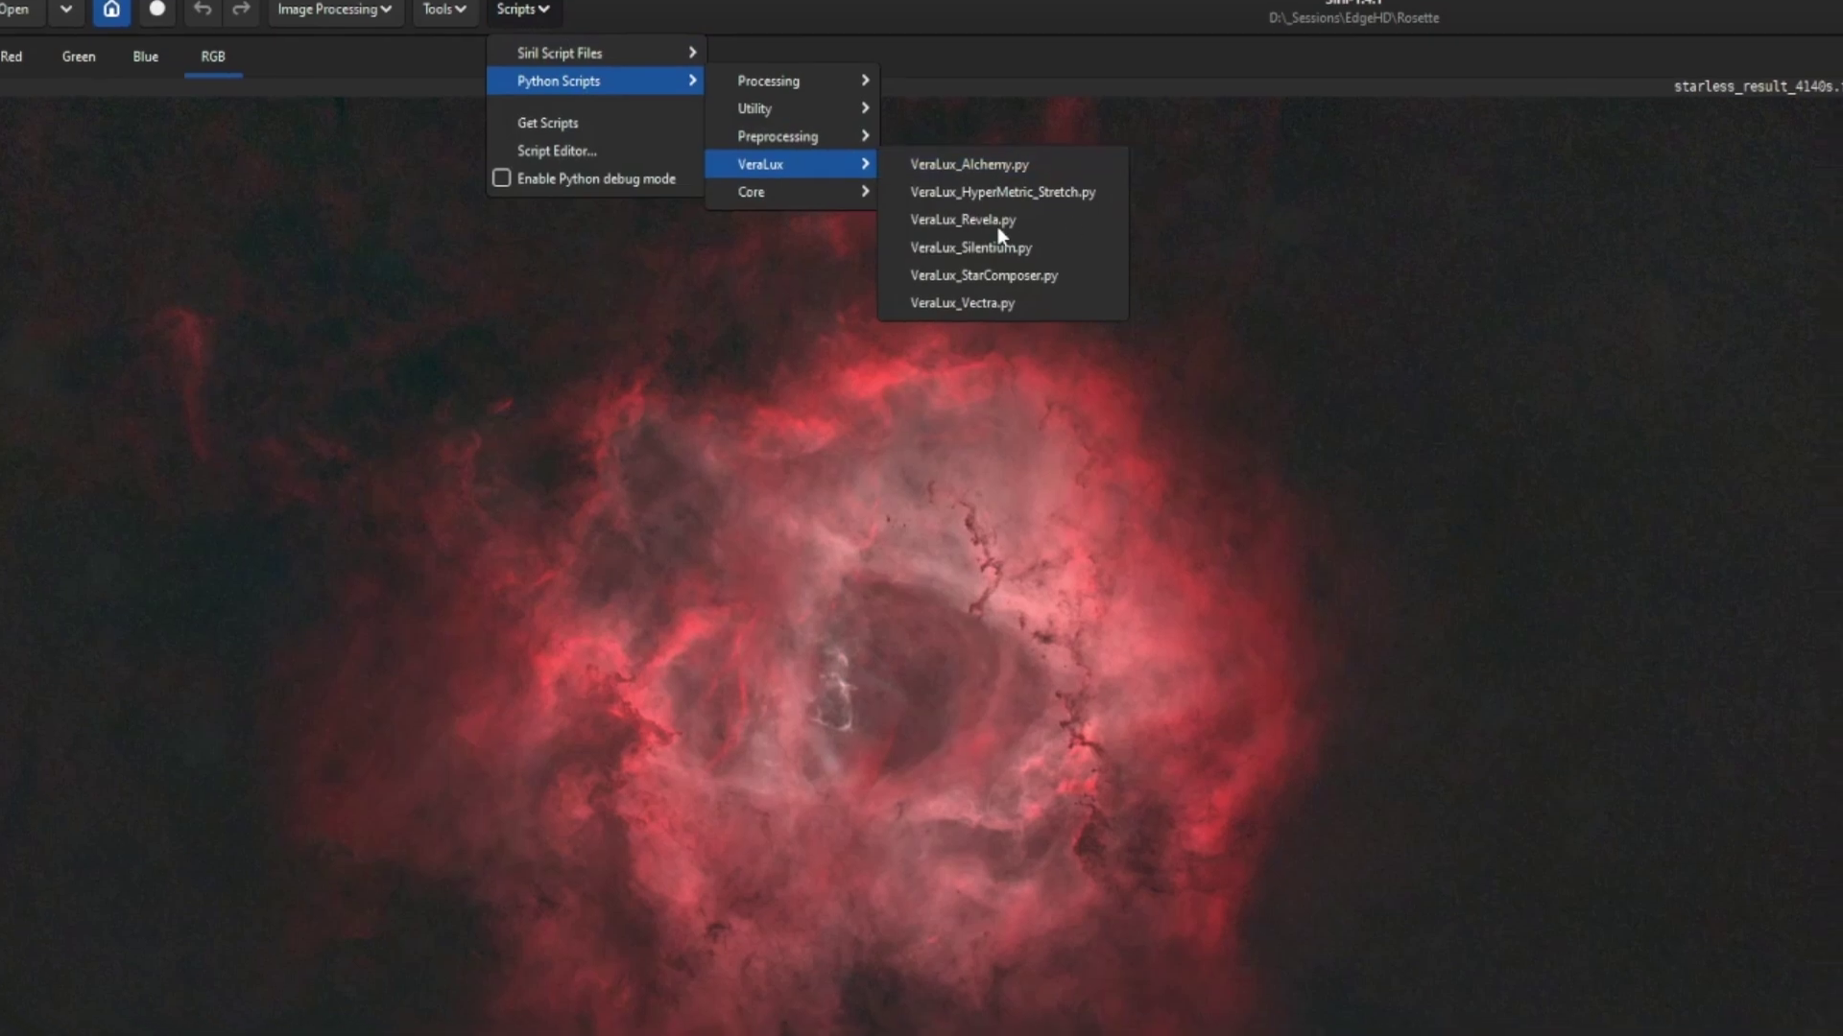
click(1017, 233)
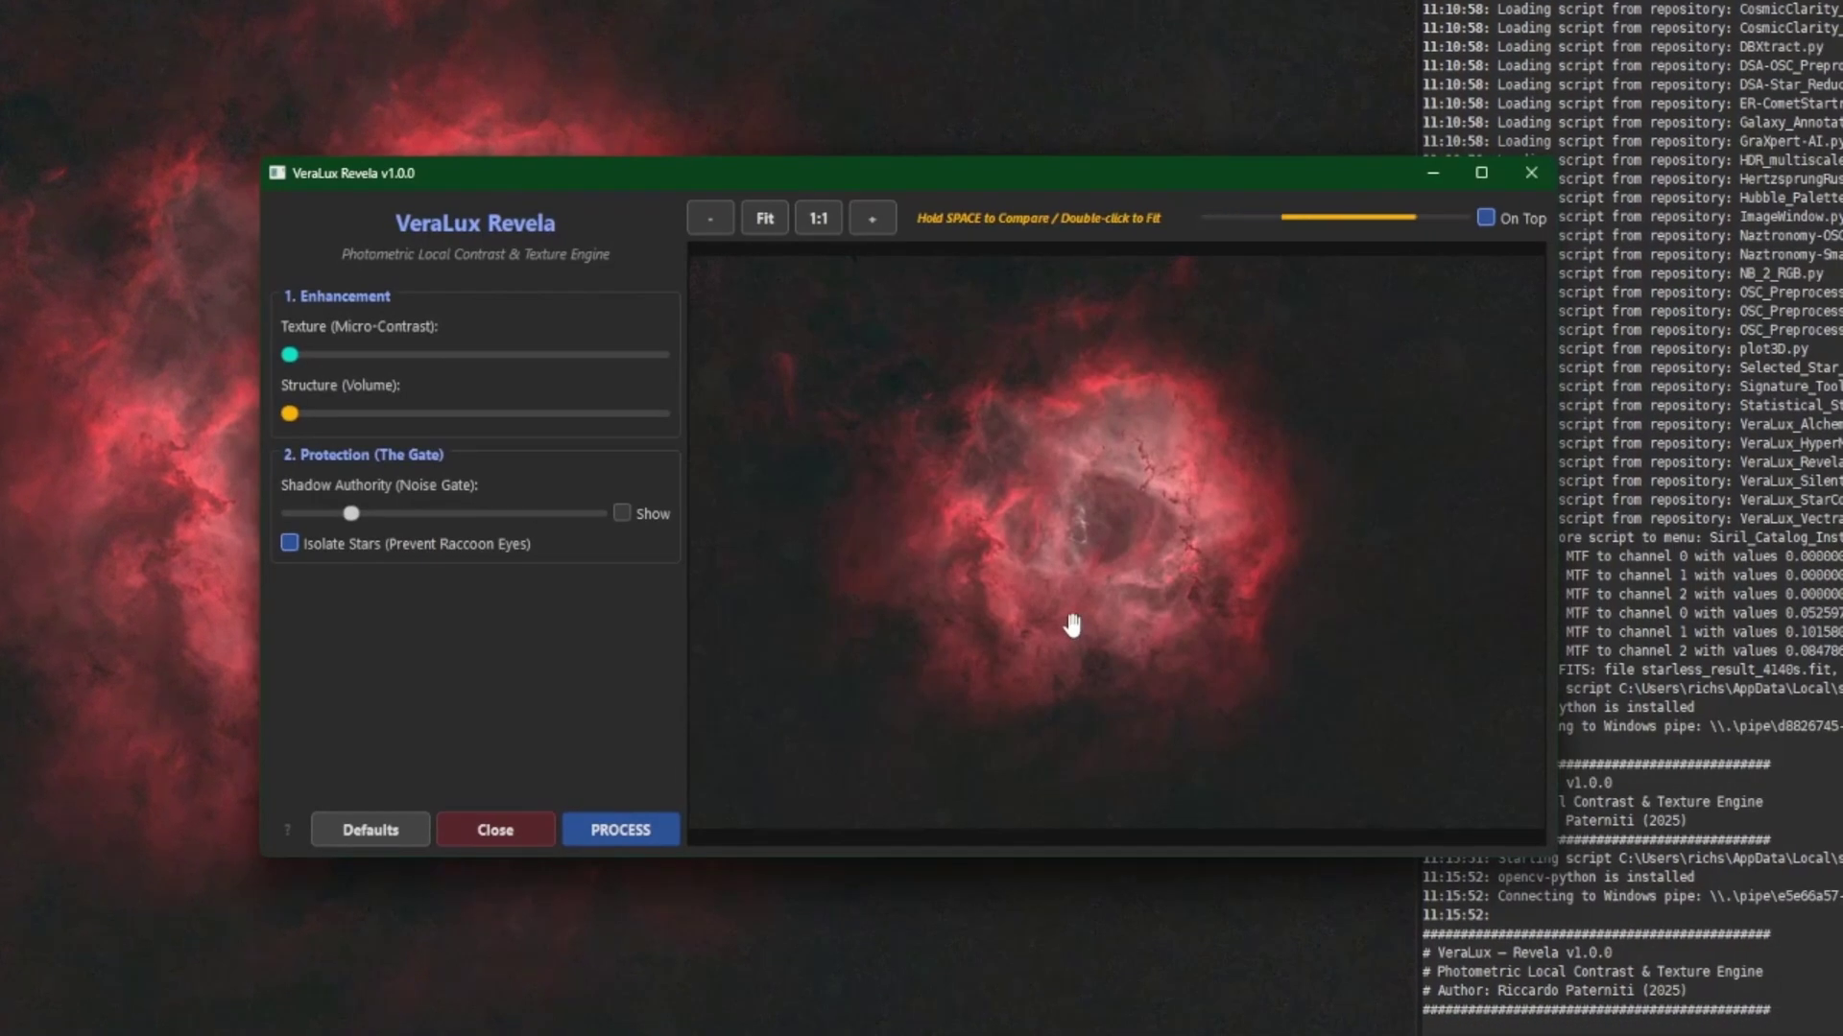
- Try the preview zoom levels, then maximize the Revela window and fit the whole nebula
click(860, 215)
click(716, 227)
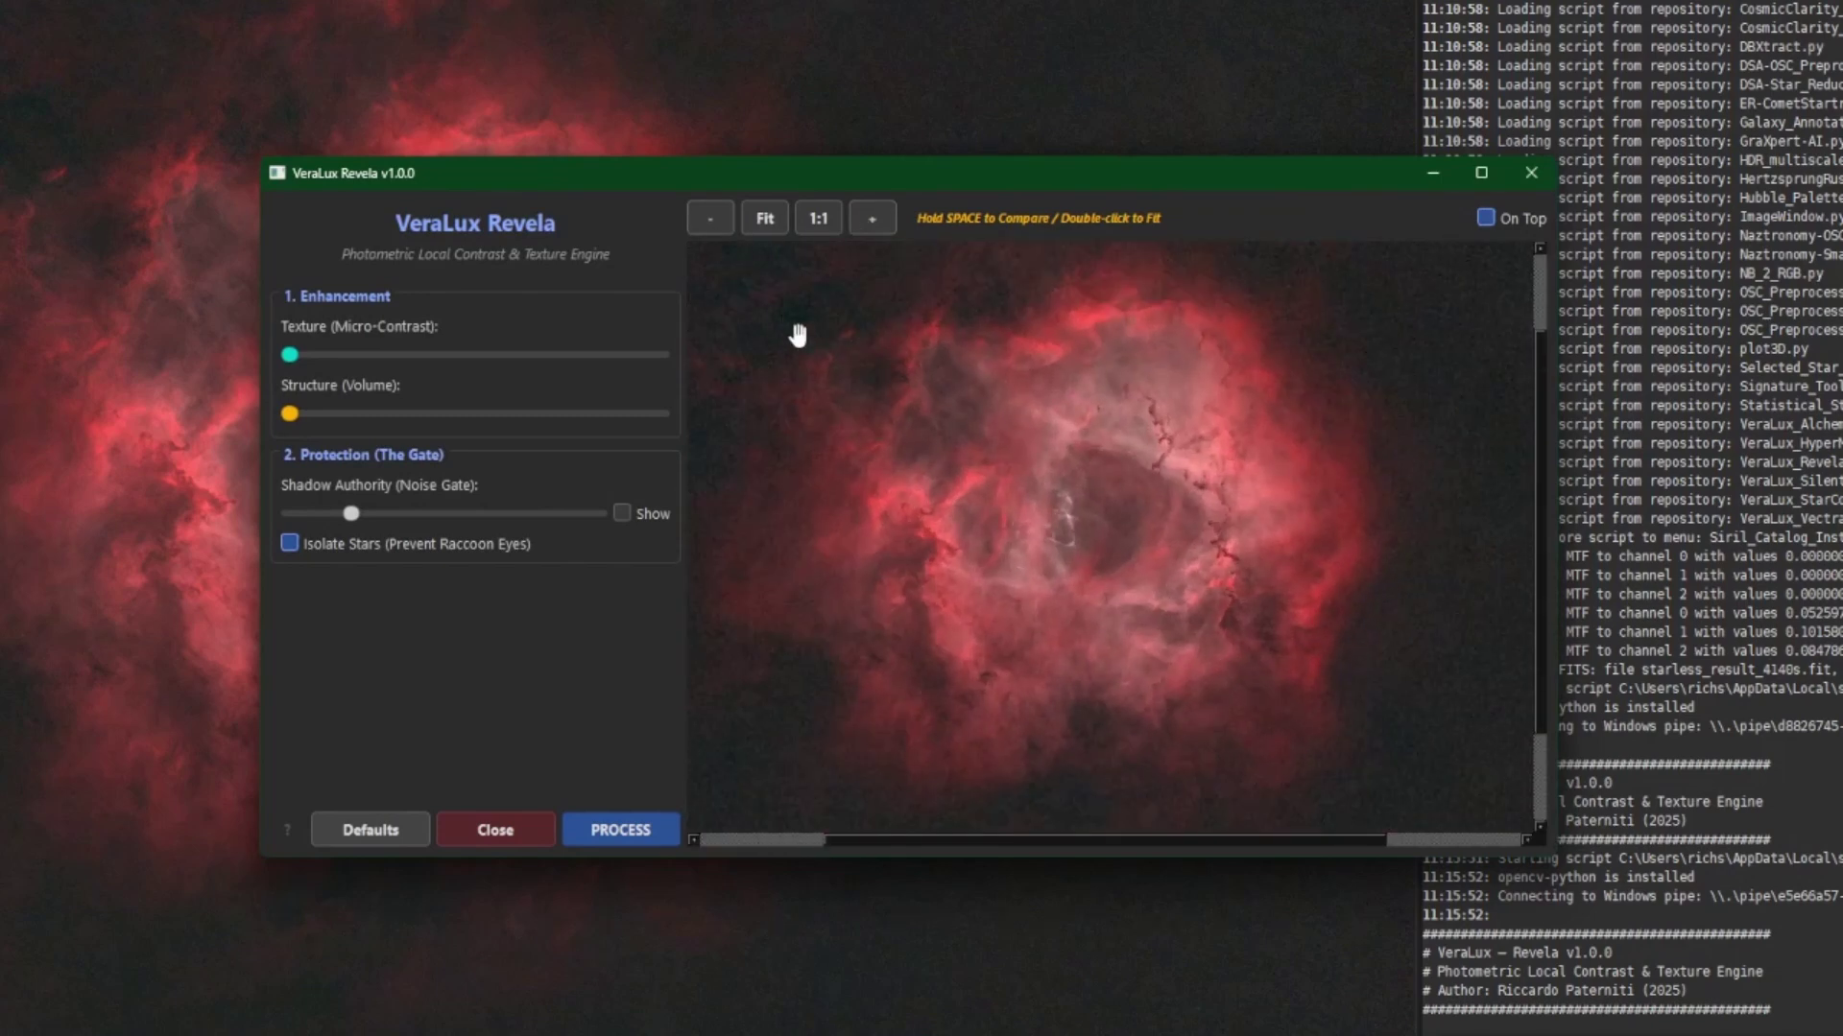
click(768, 223)
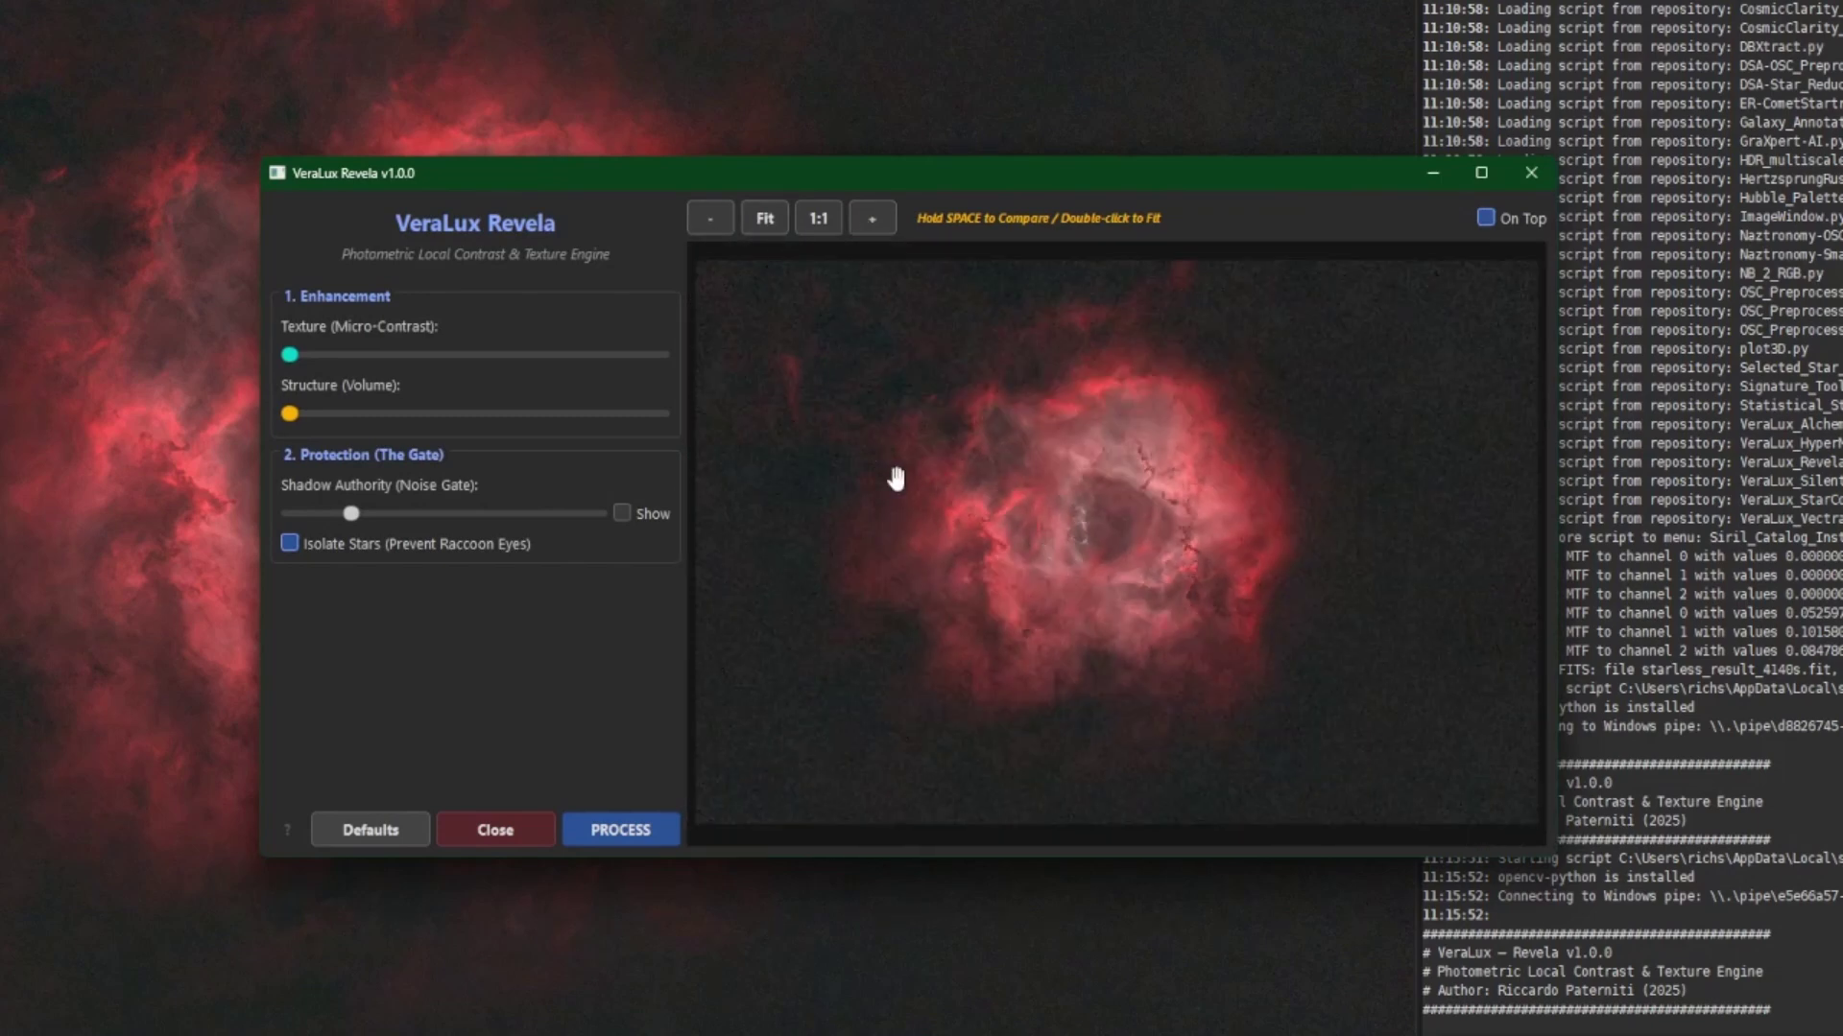
click(820, 219)
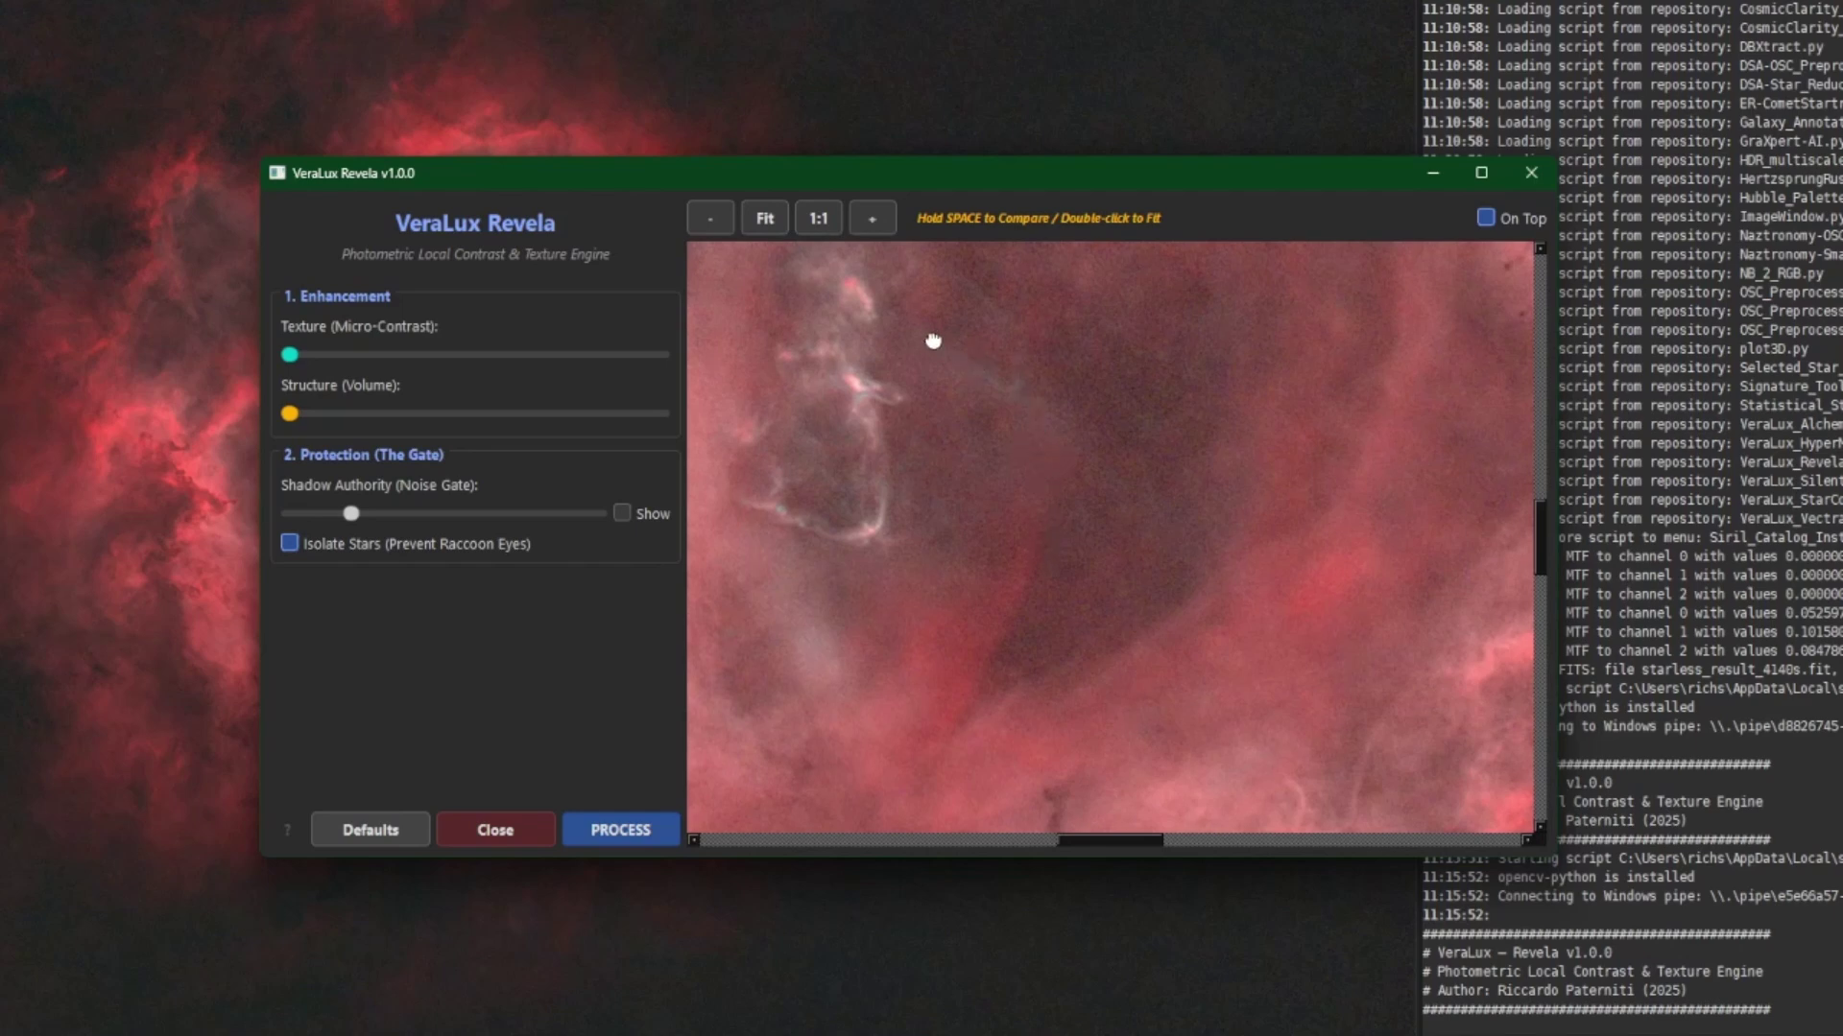
drag(933, 341, 1249, 590)
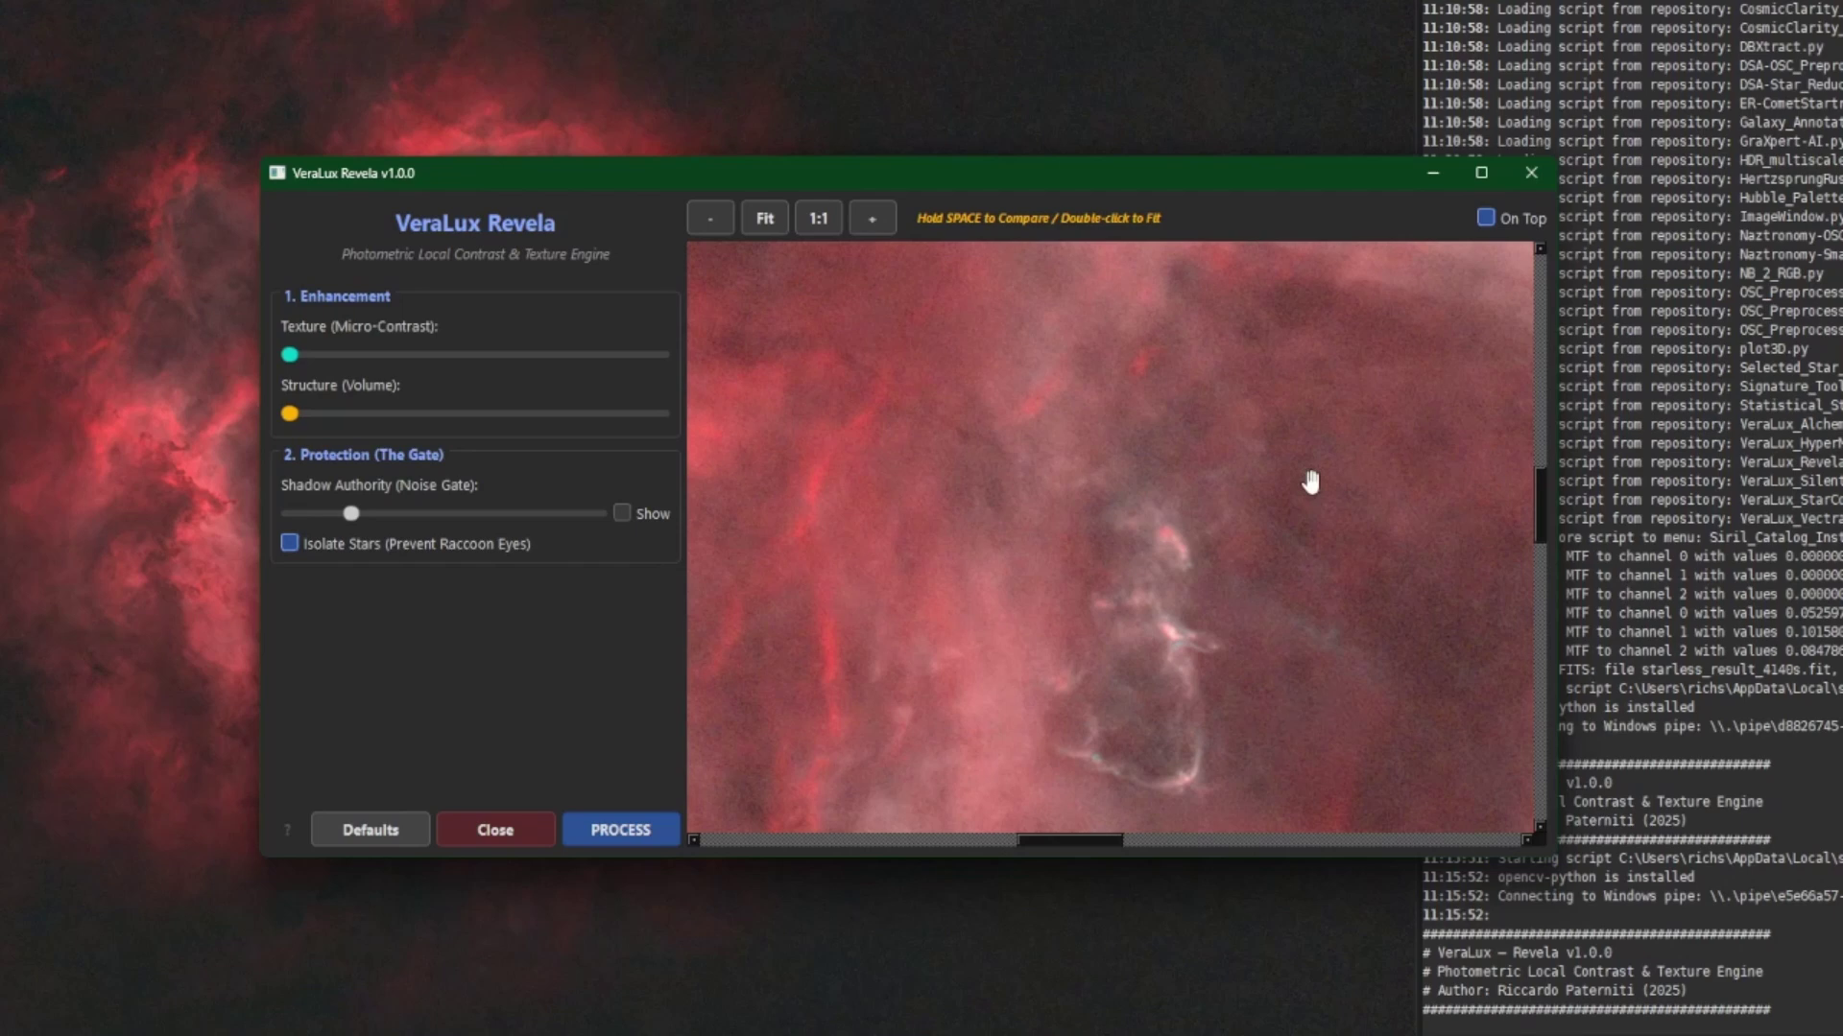
click(1608, 444)
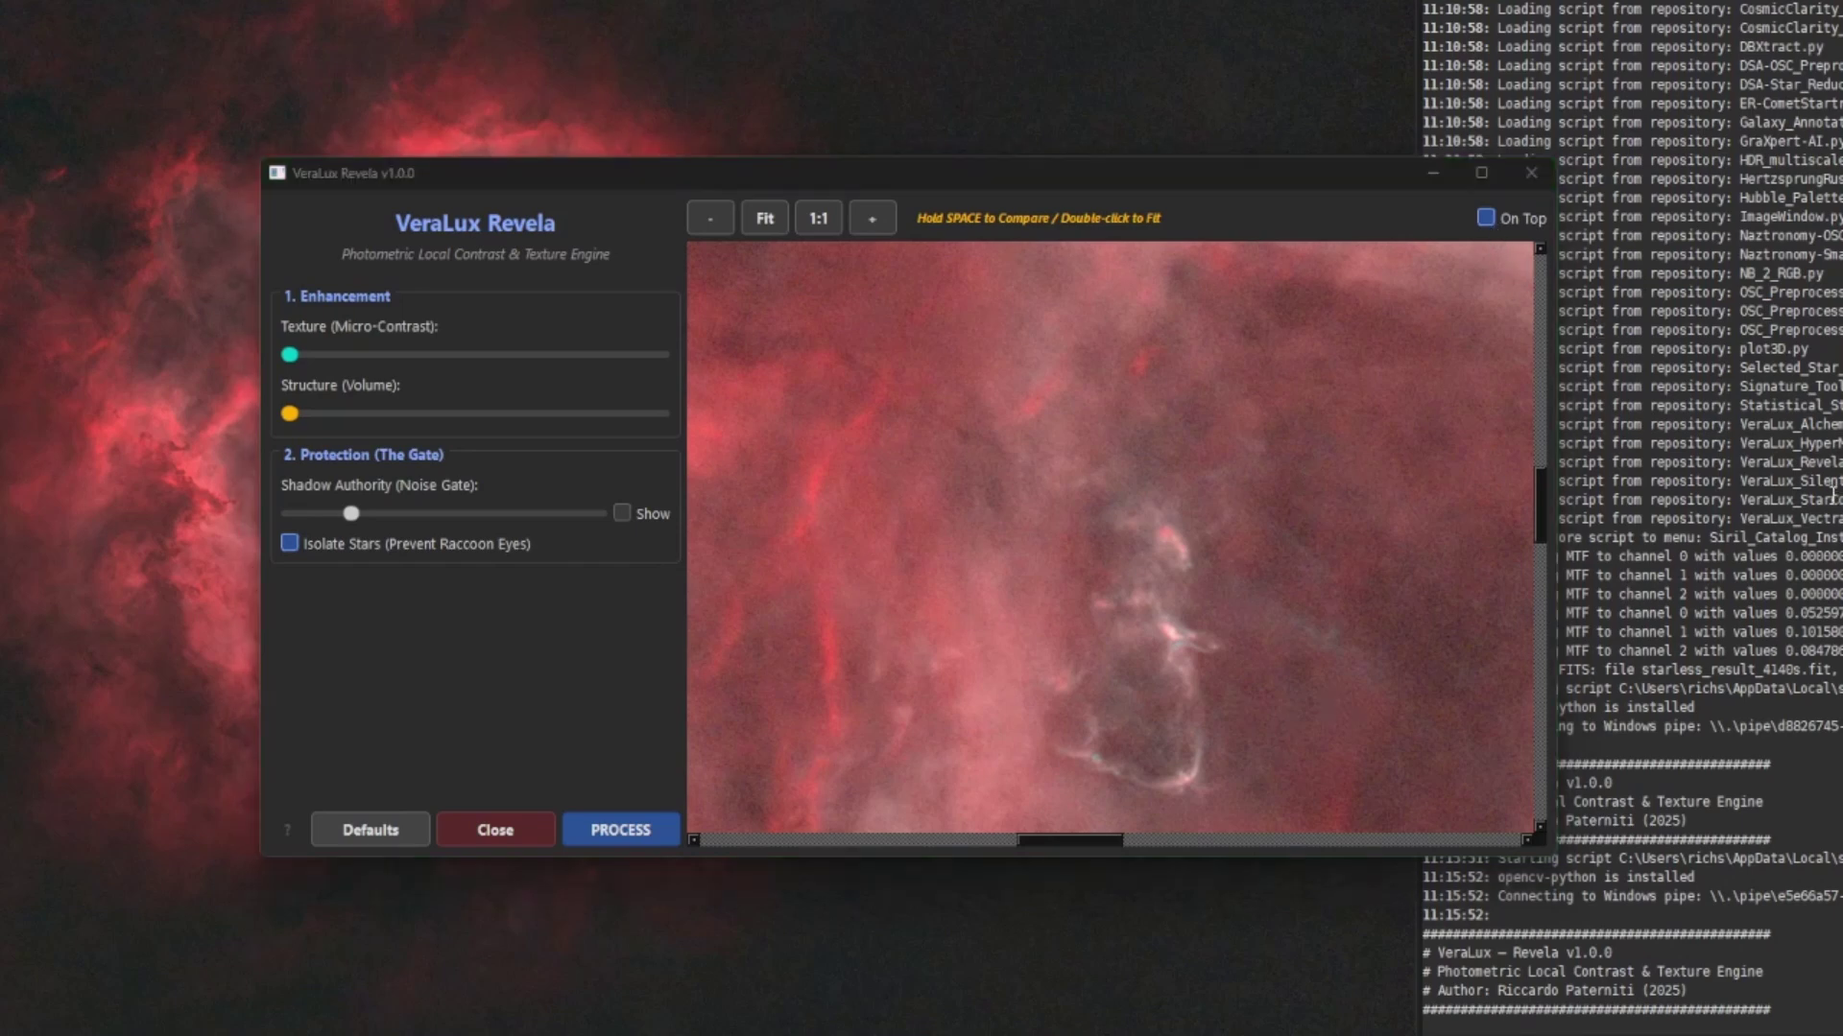
click(810, 171)
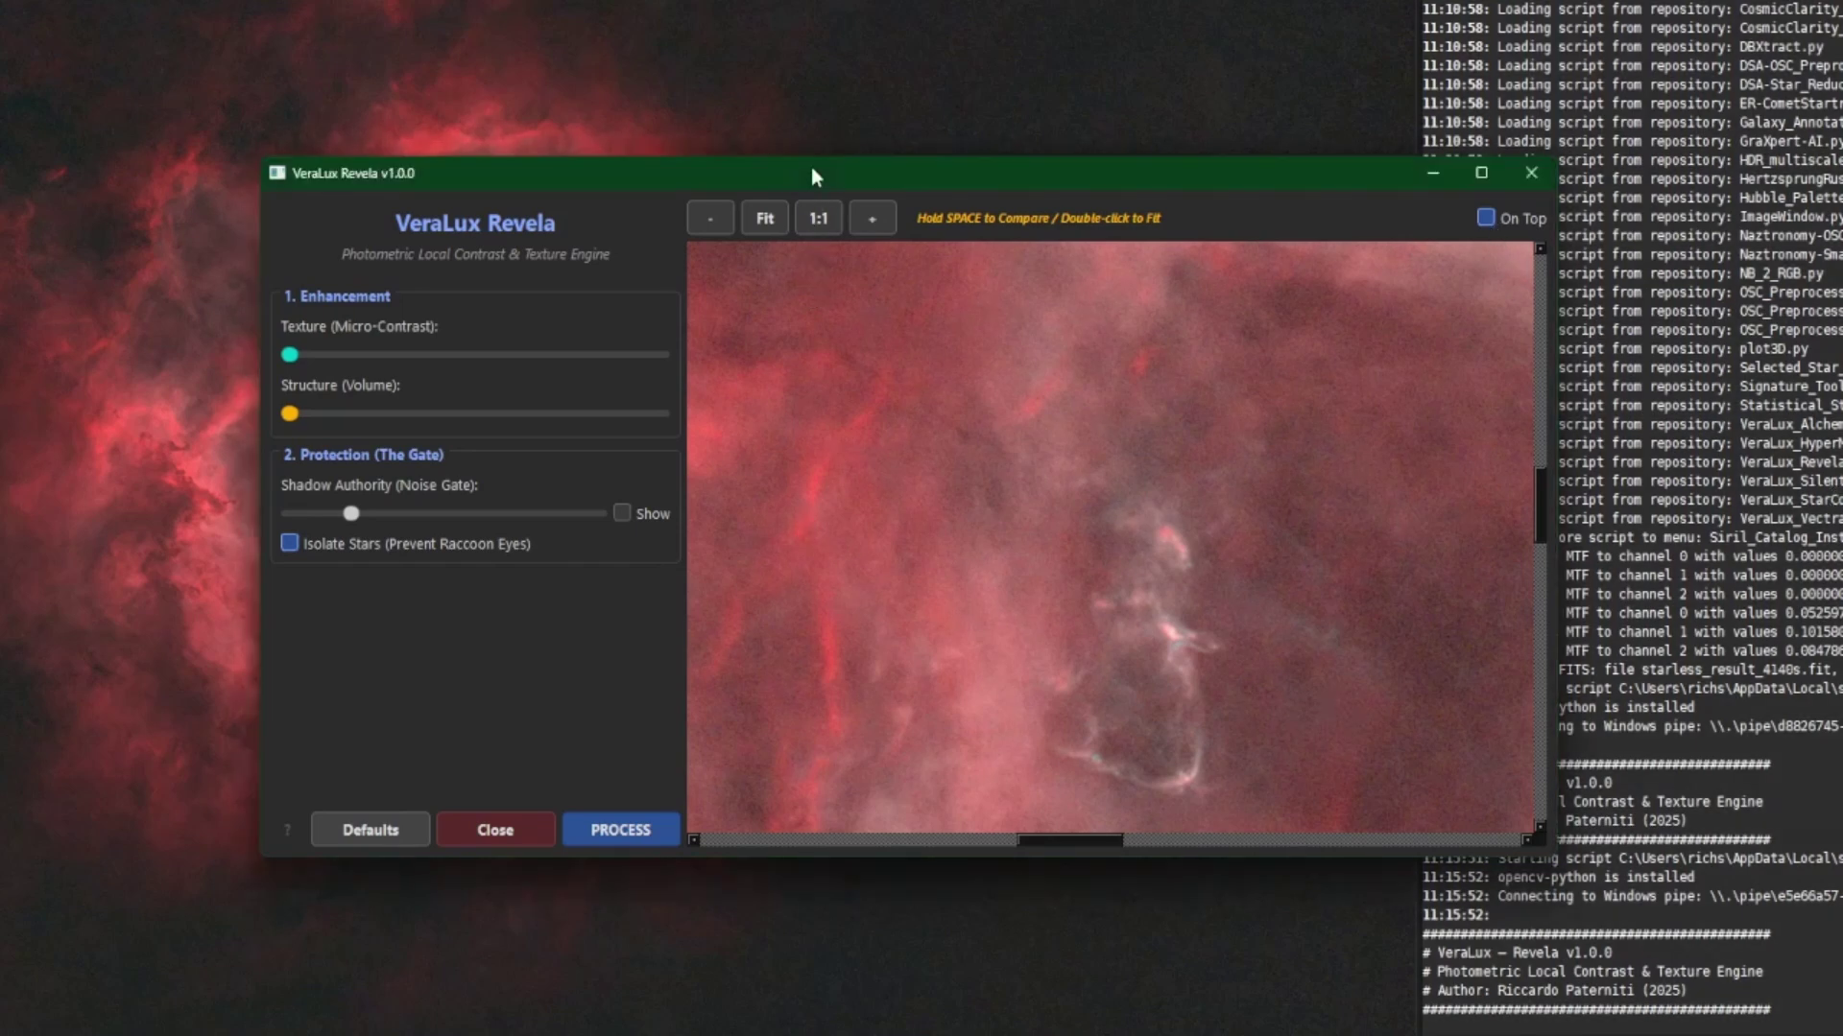
click(1481, 173)
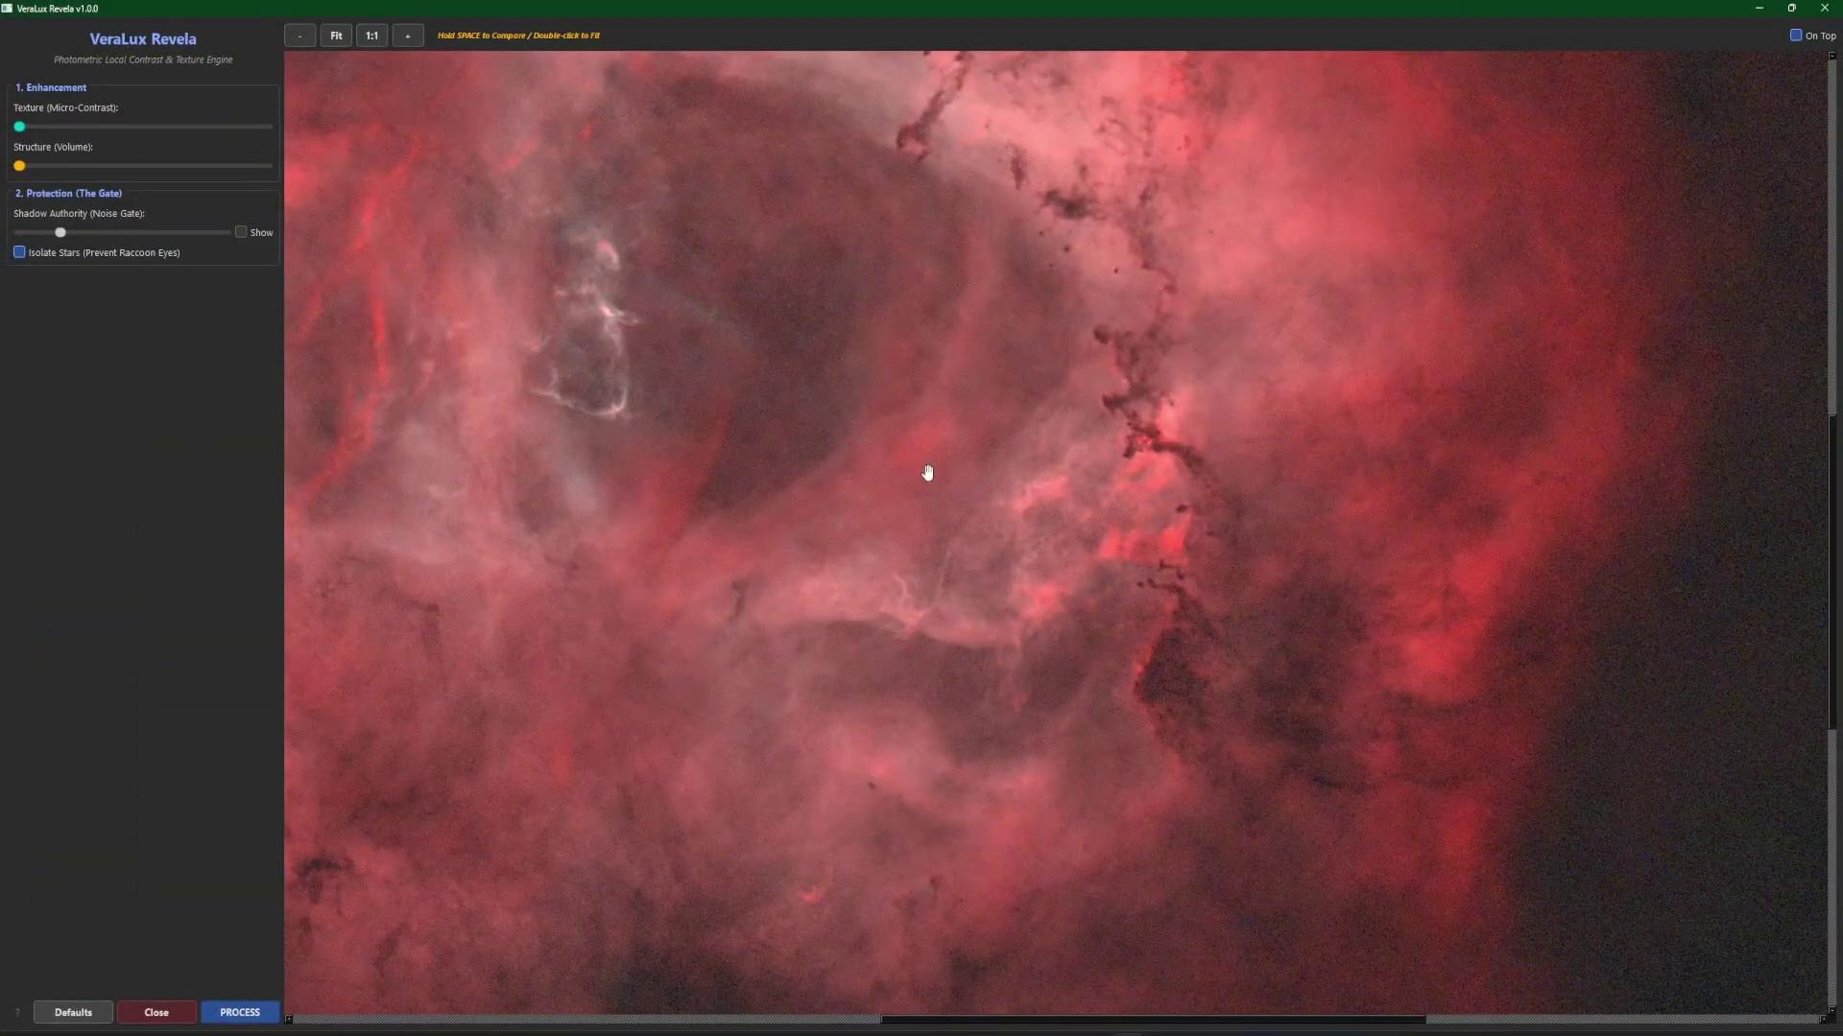
click(337, 38)
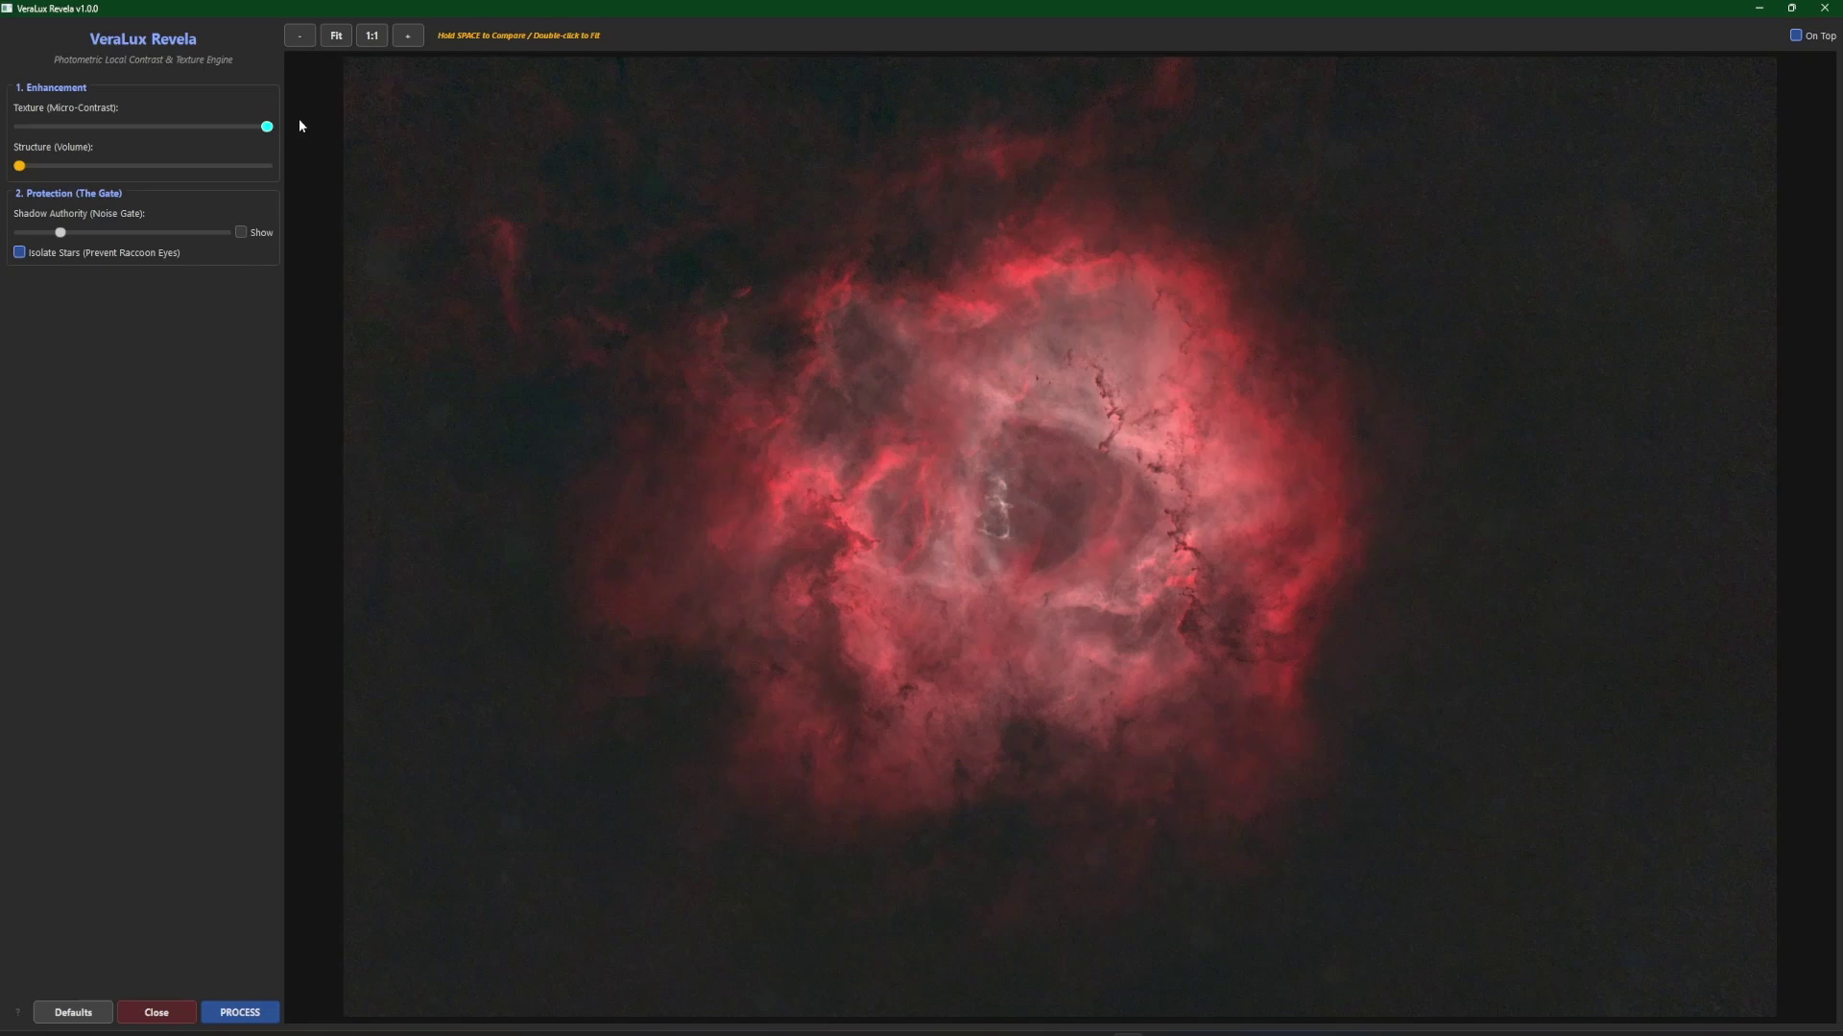
- Preview maximum Texture, then drop Texture and Structure (Volume) to minimum, comparing with the original
drag(300, 125, 301, 125)
drag(227, 131, 30, 126)
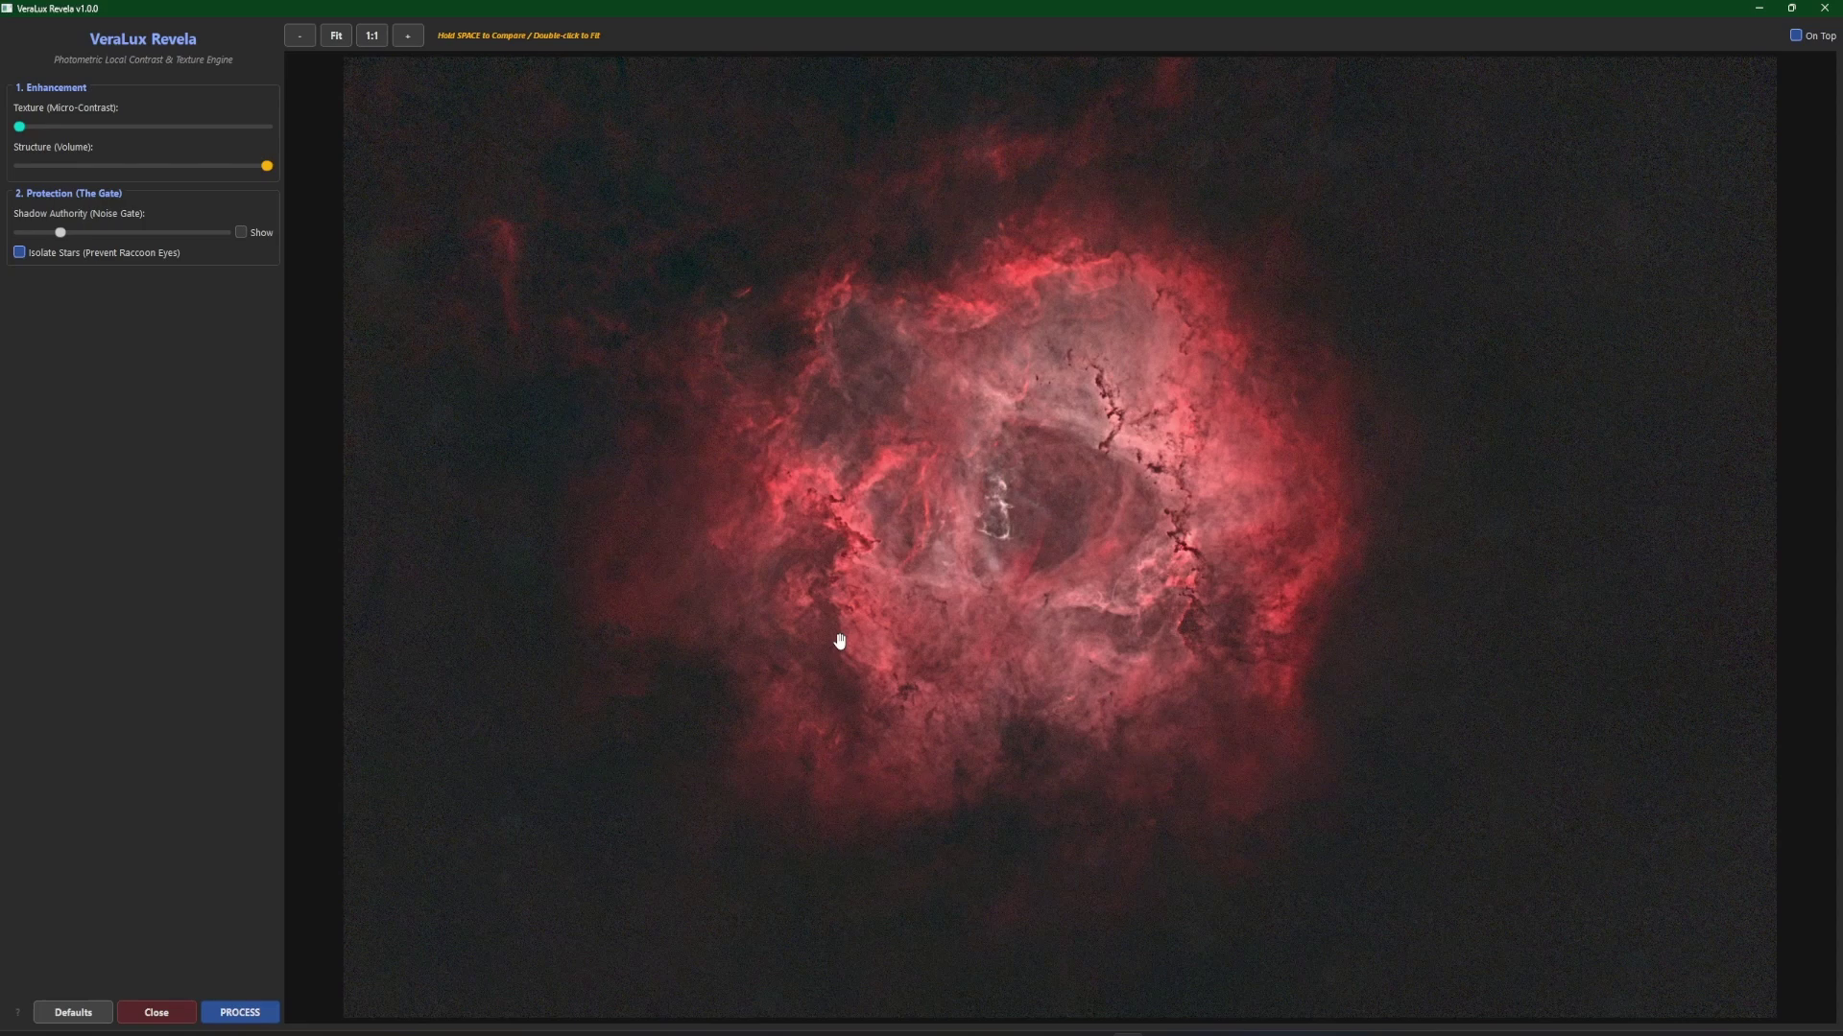
key(space)
key(space)
drag(267, 166, 20, 166)
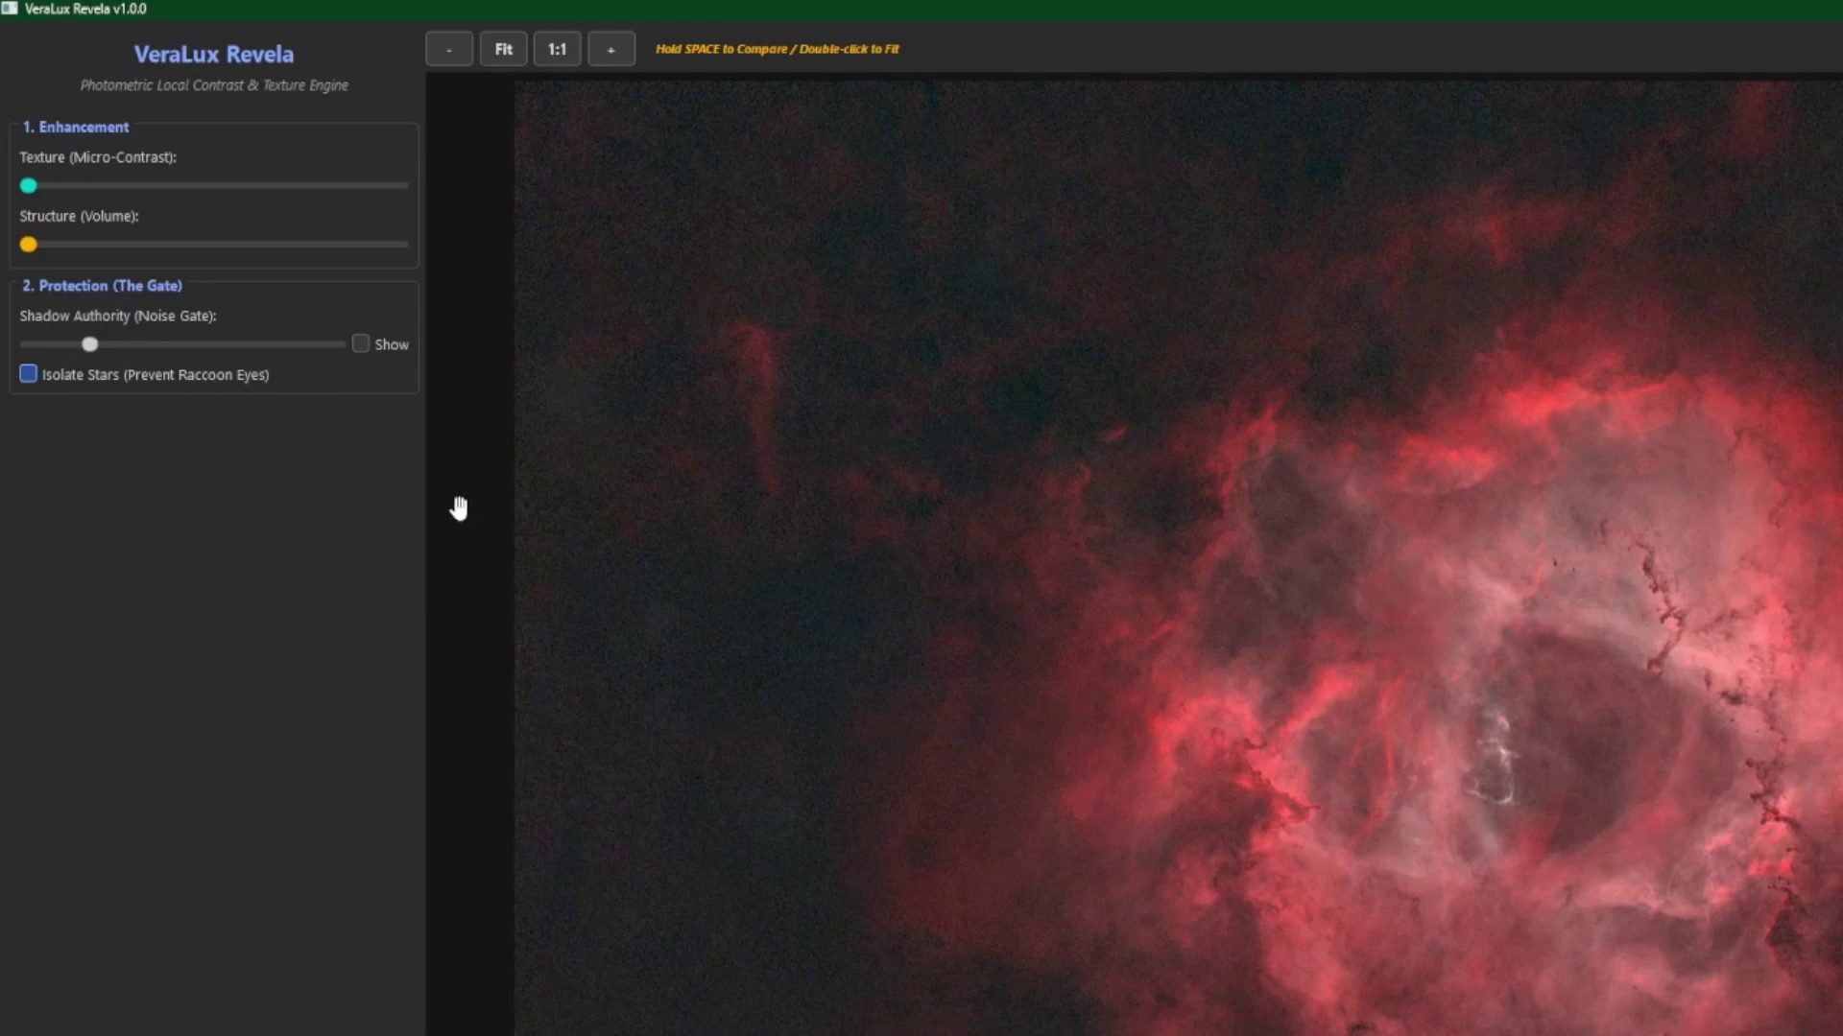
- Show the Shadow Authority noise-gate mask, test its strength, then restore the previous value
click(361, 344)
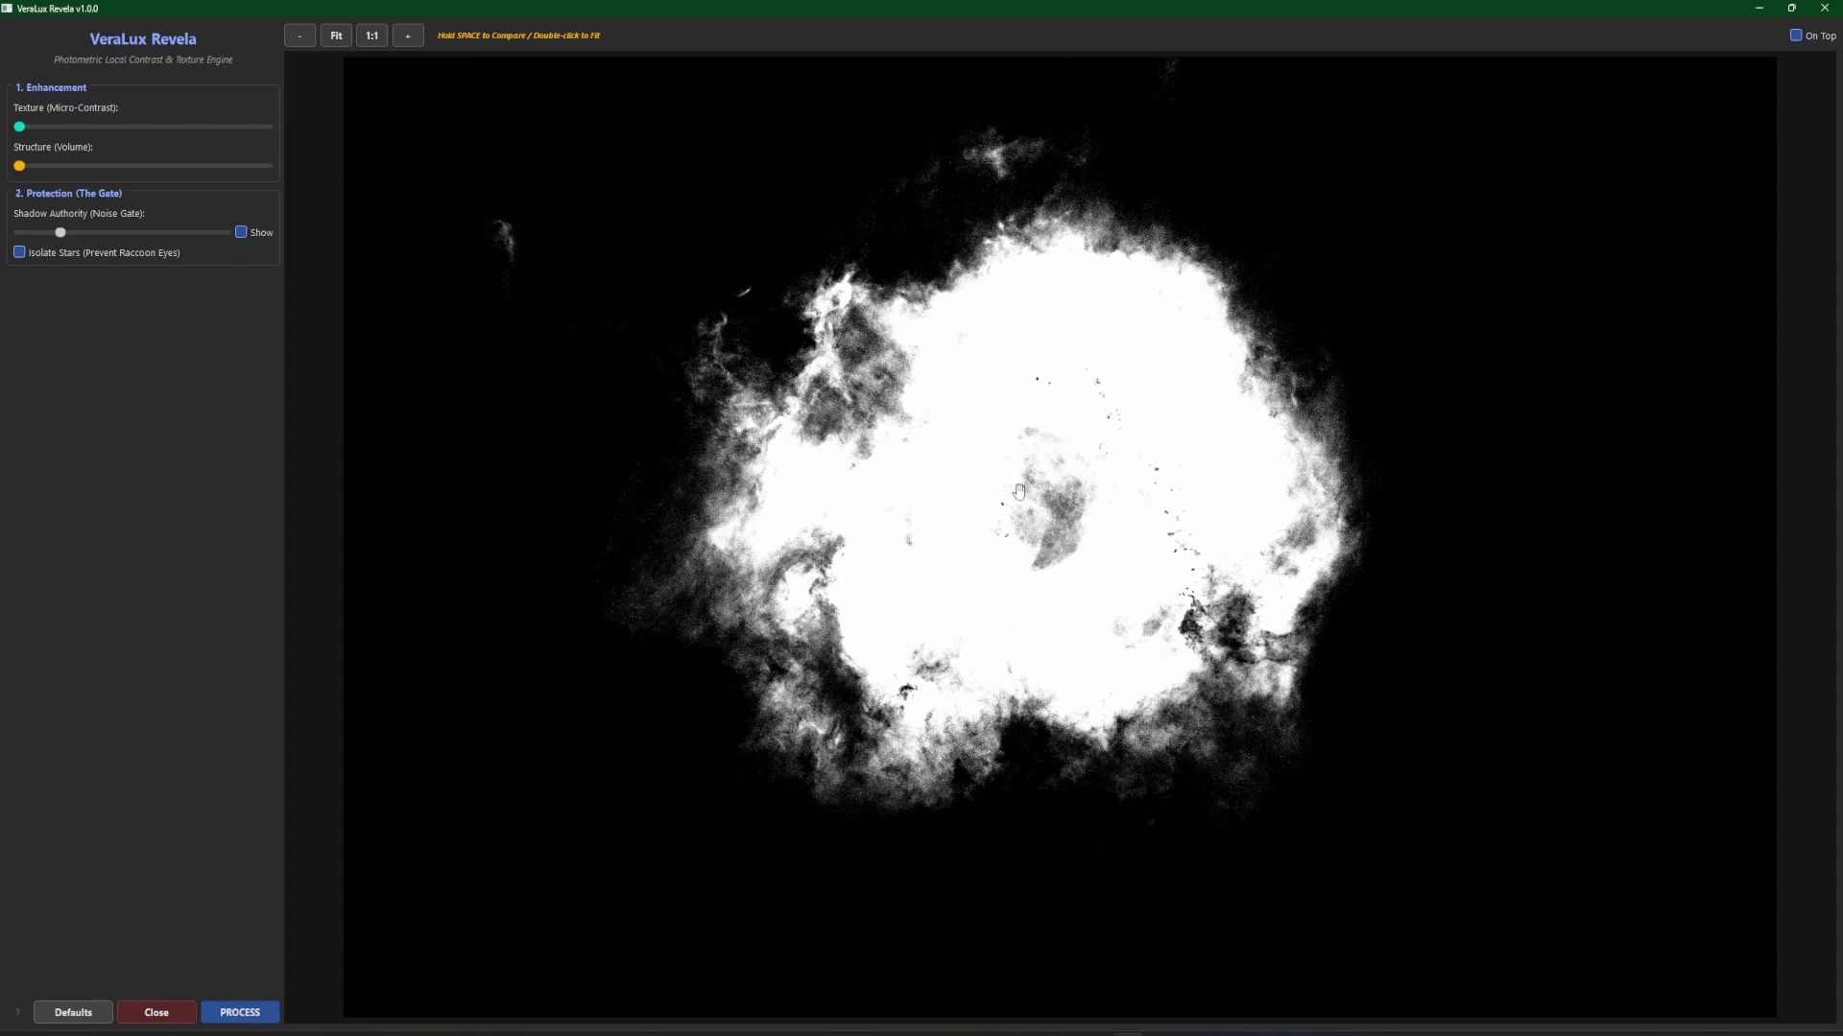
click(80, 240)
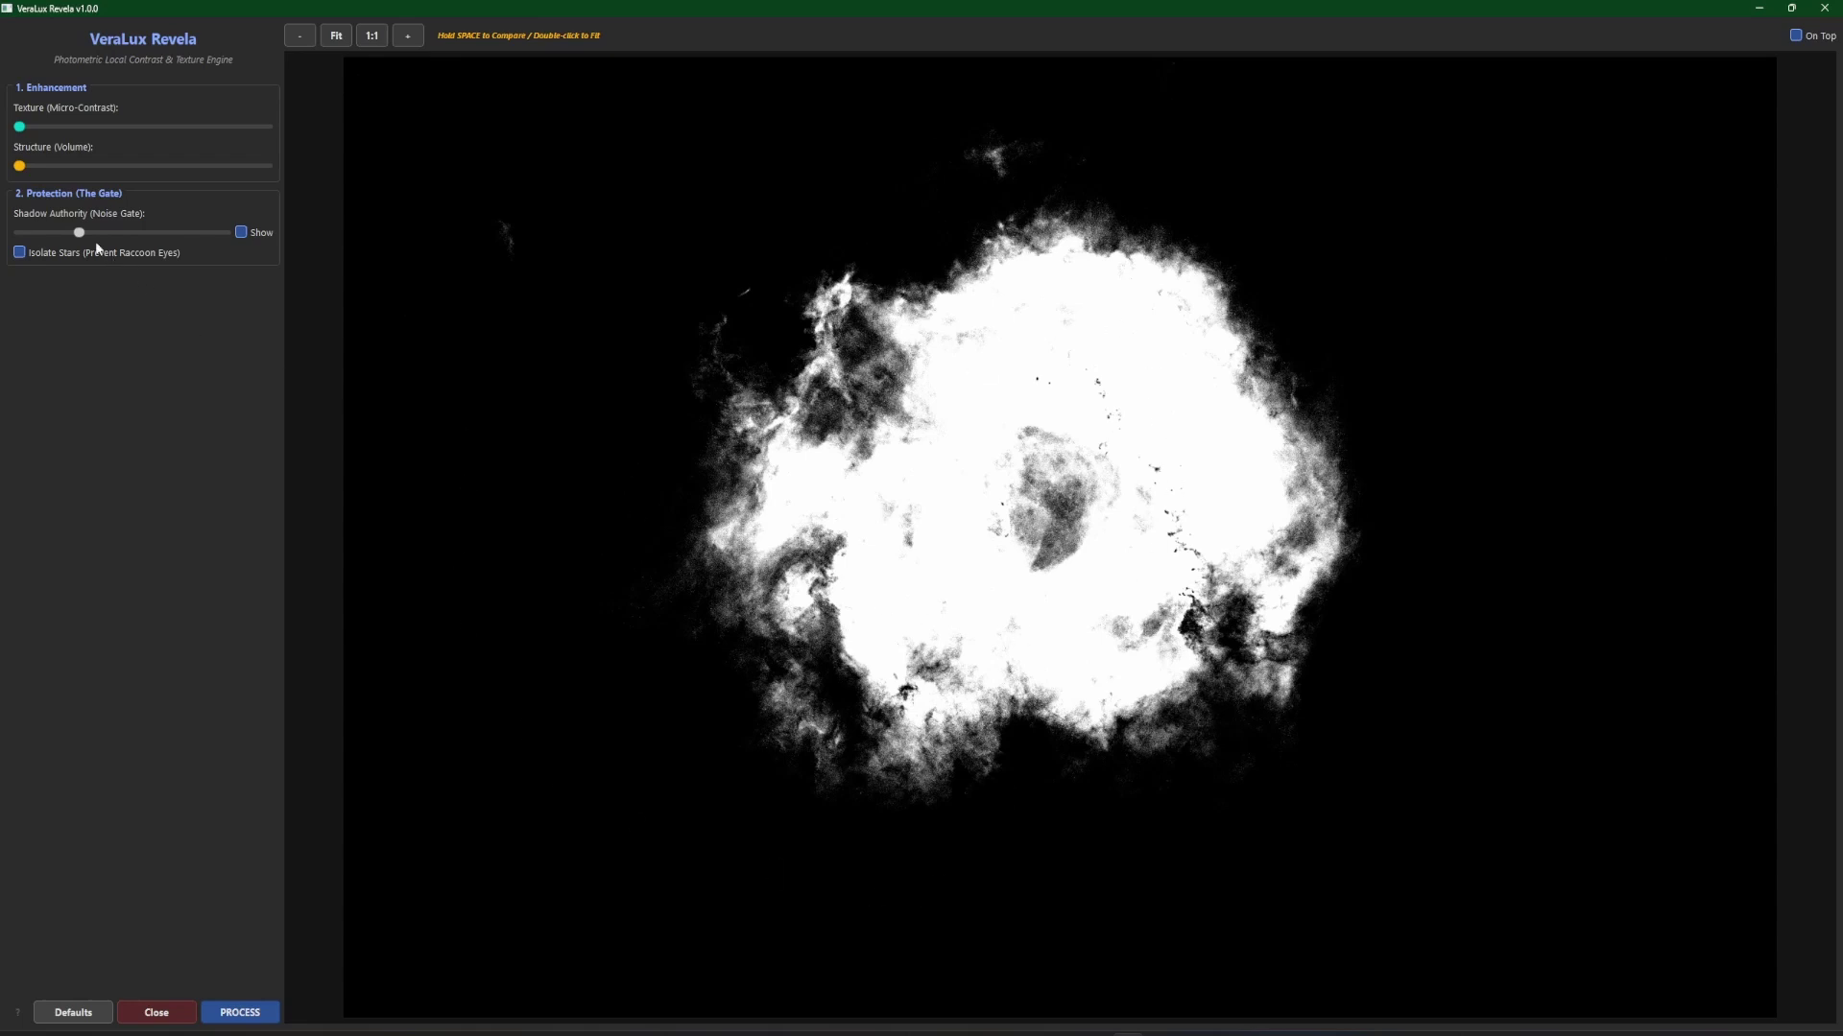
drag(86, 236, 114, 237)
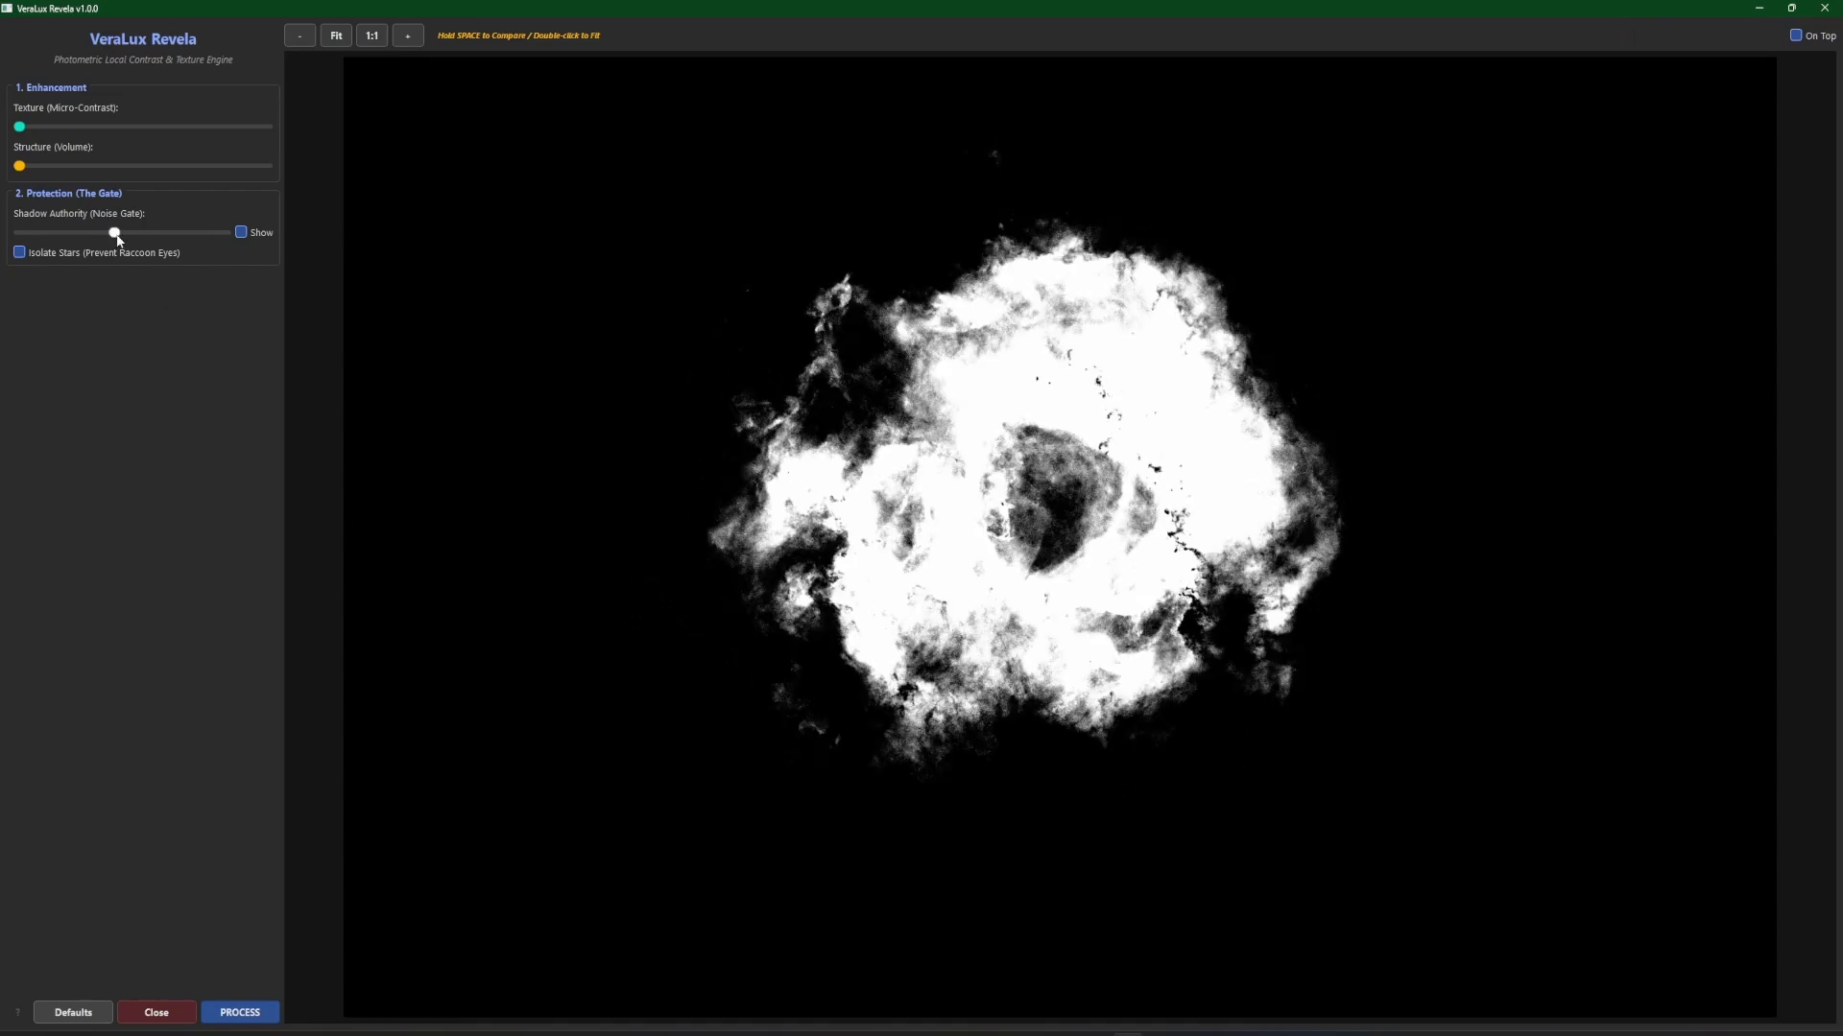
drag(115, 235, 17, 235)
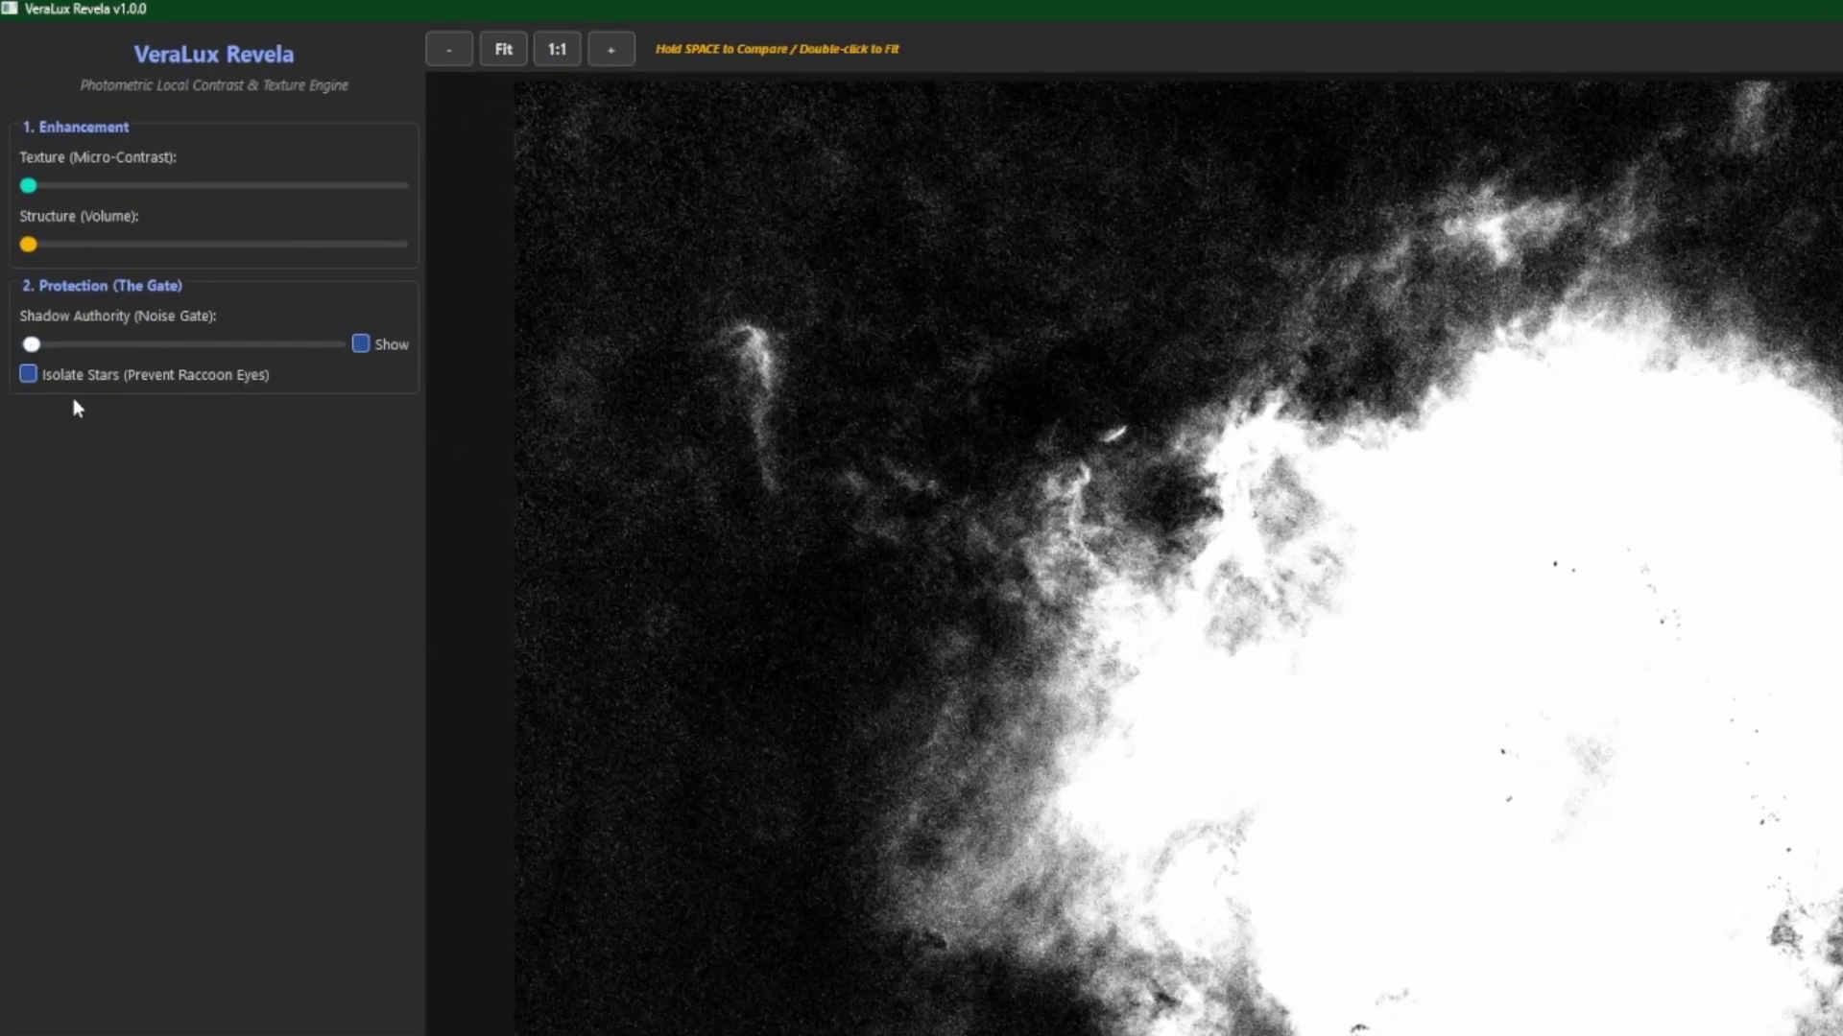
key(Page_Up)
key(Page_Up)
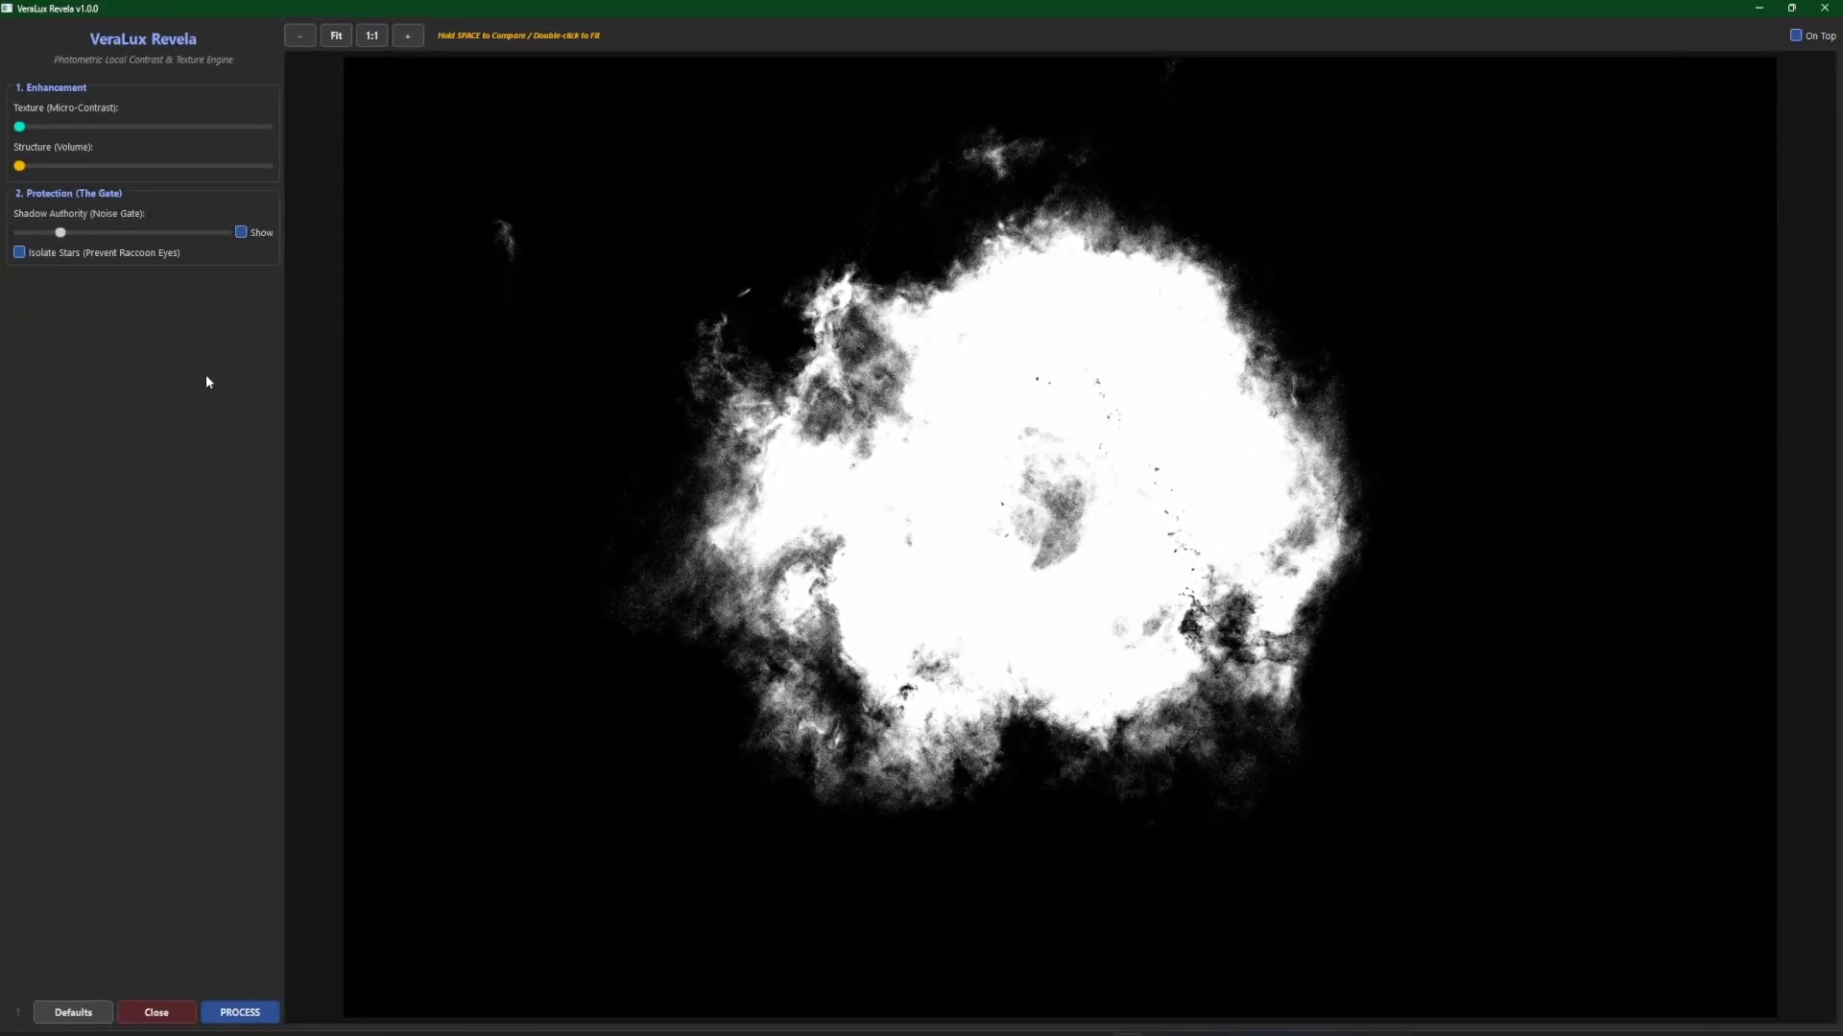
- Hide the mask and raise Texture and Structure to moderate levels, comparing against the original
click(242, 233)
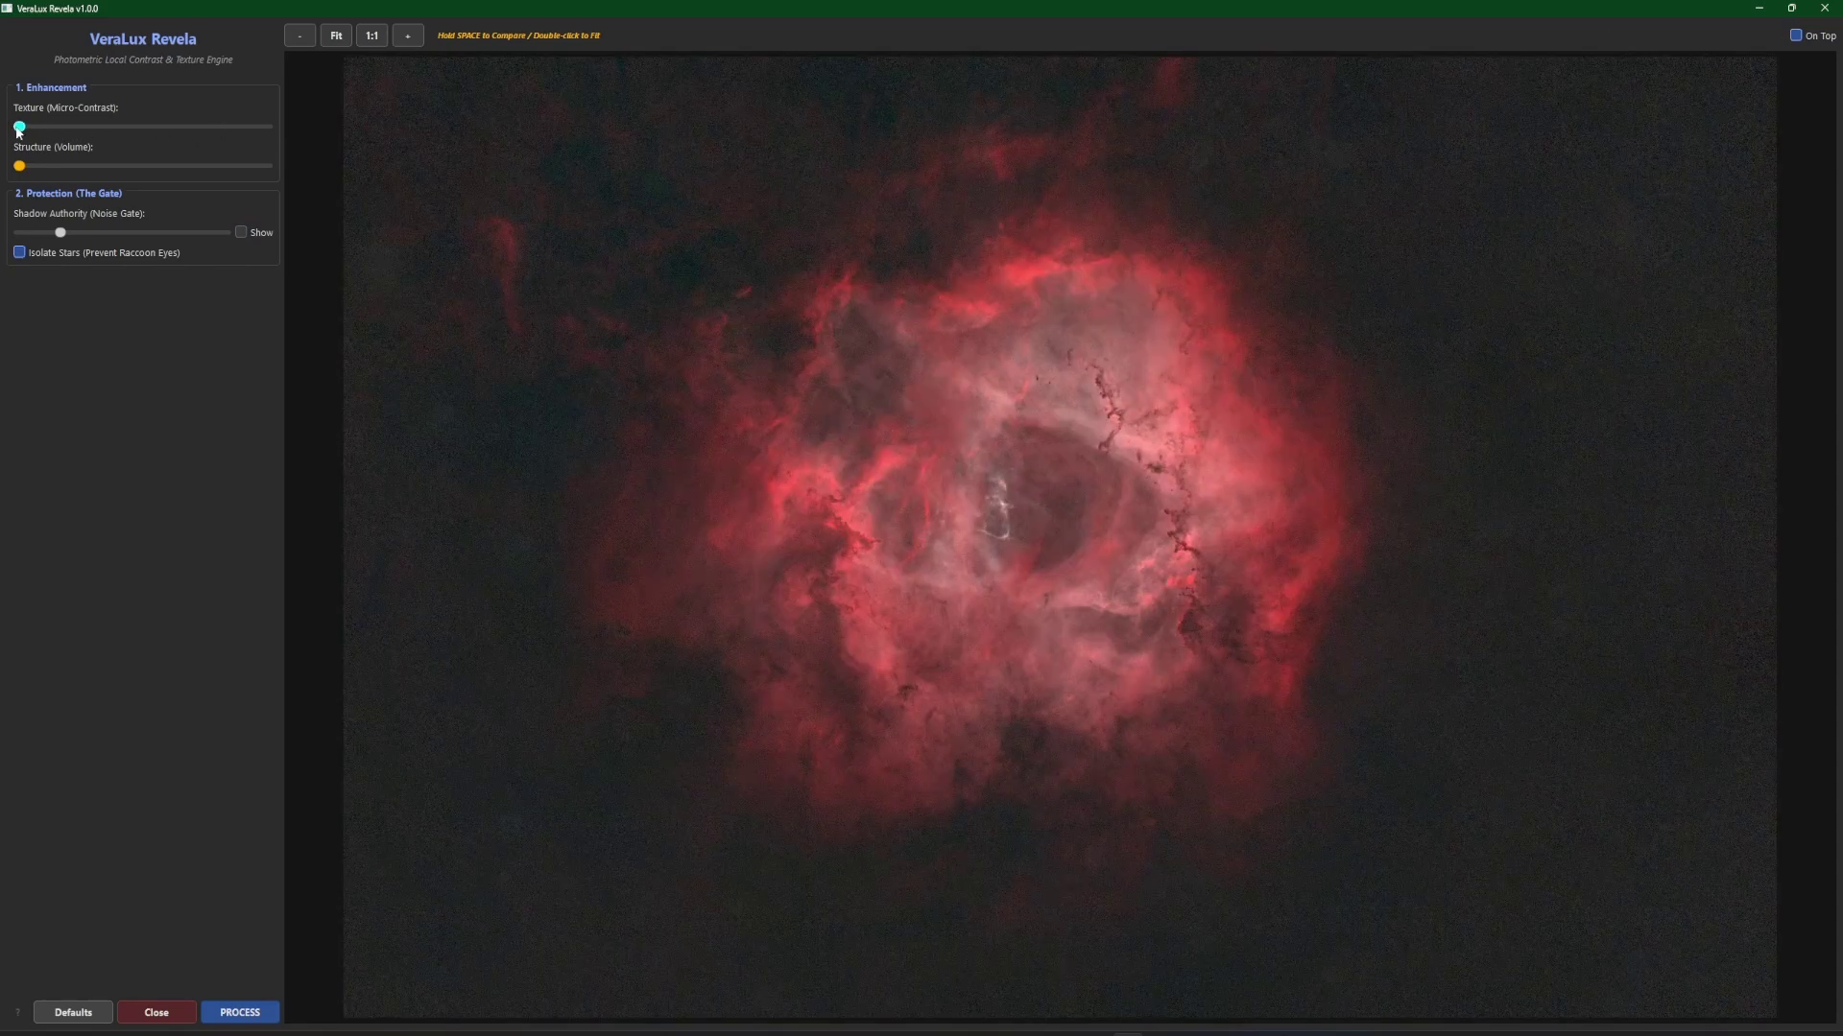
drag(18, 131, 167, 153)
key(space)
key(space)
drag(28, 172, 88, 173)
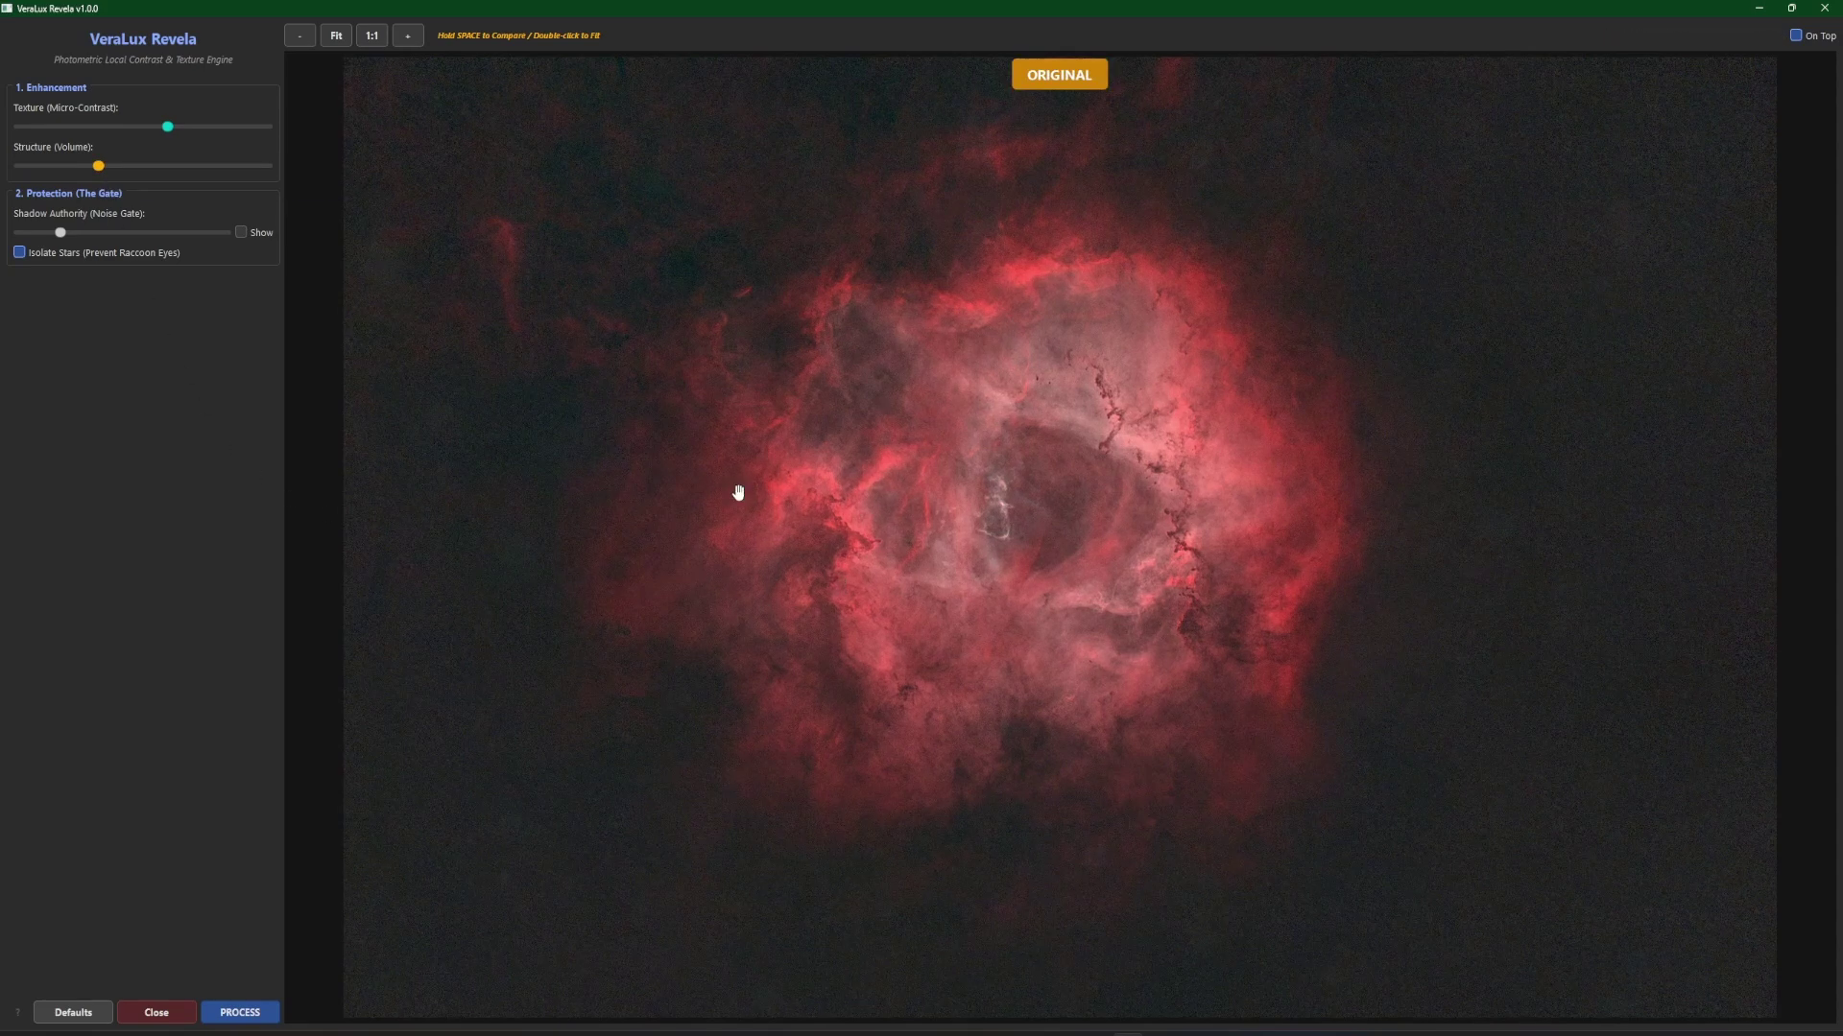
key(space)
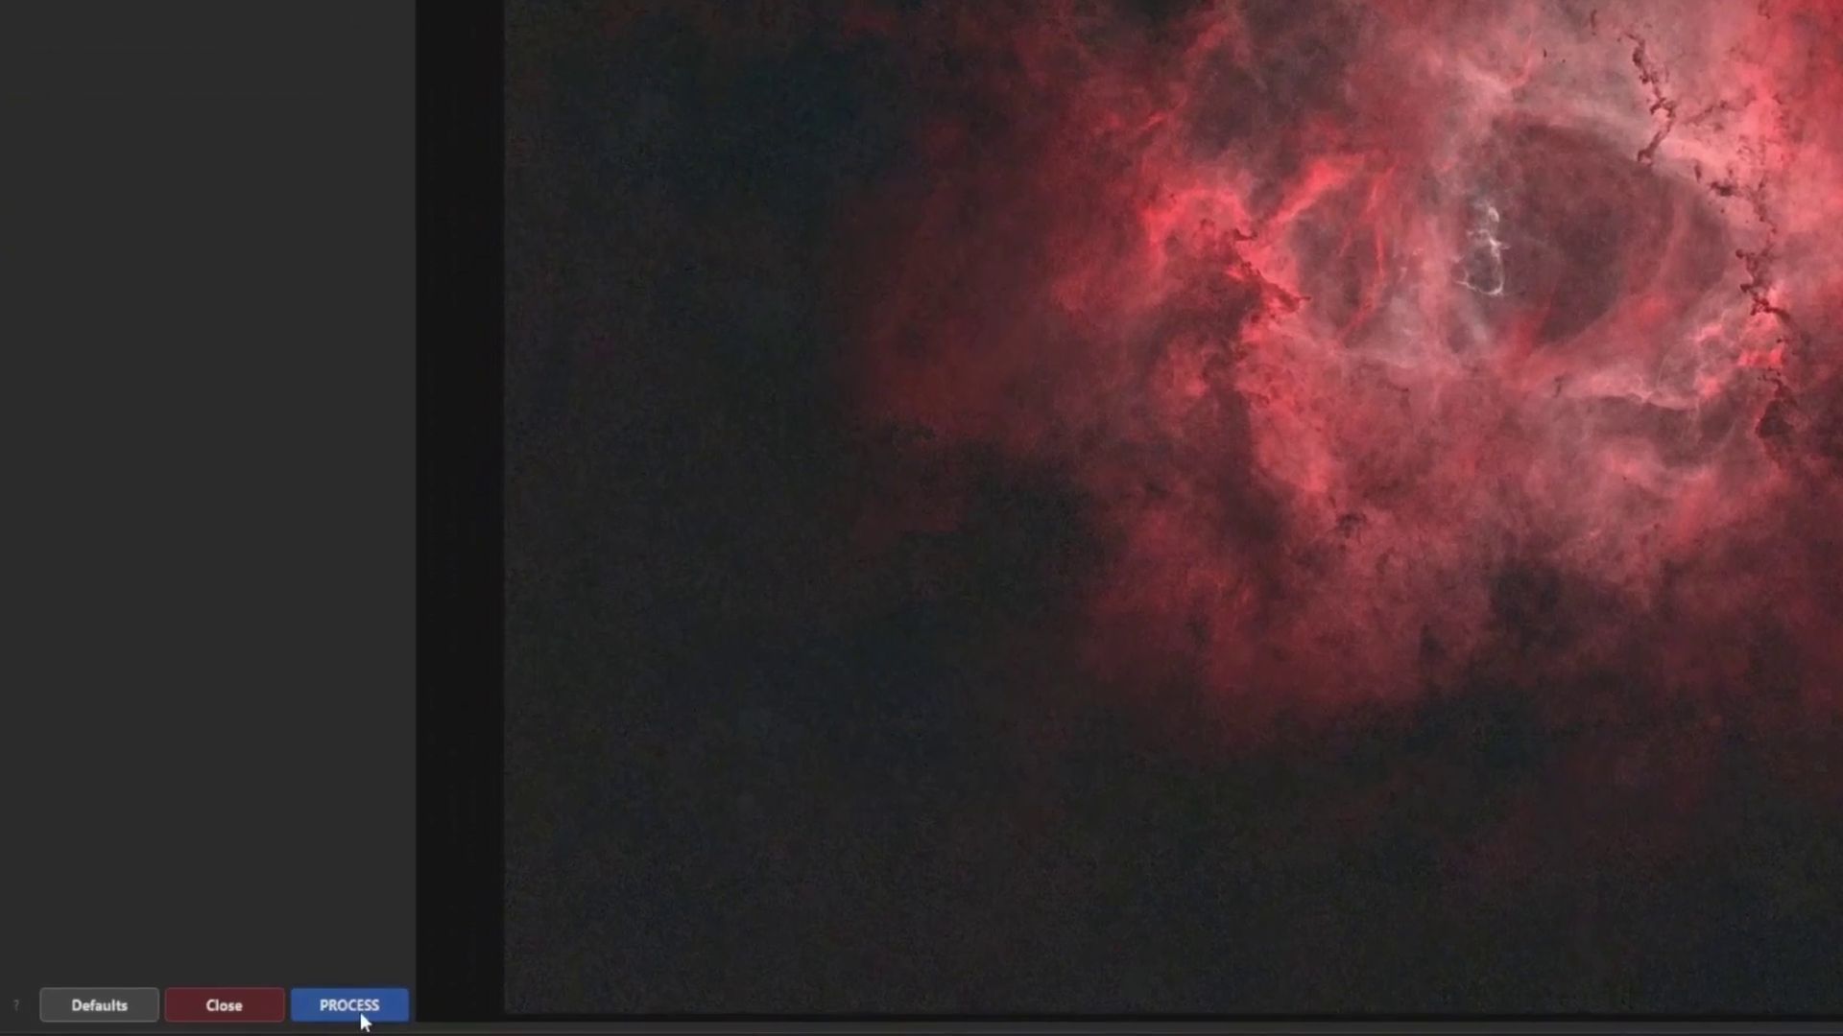
- Apply Revela, compare via Undo/Redo, and save over starless_result_4140s.fit
click(355, 1008)
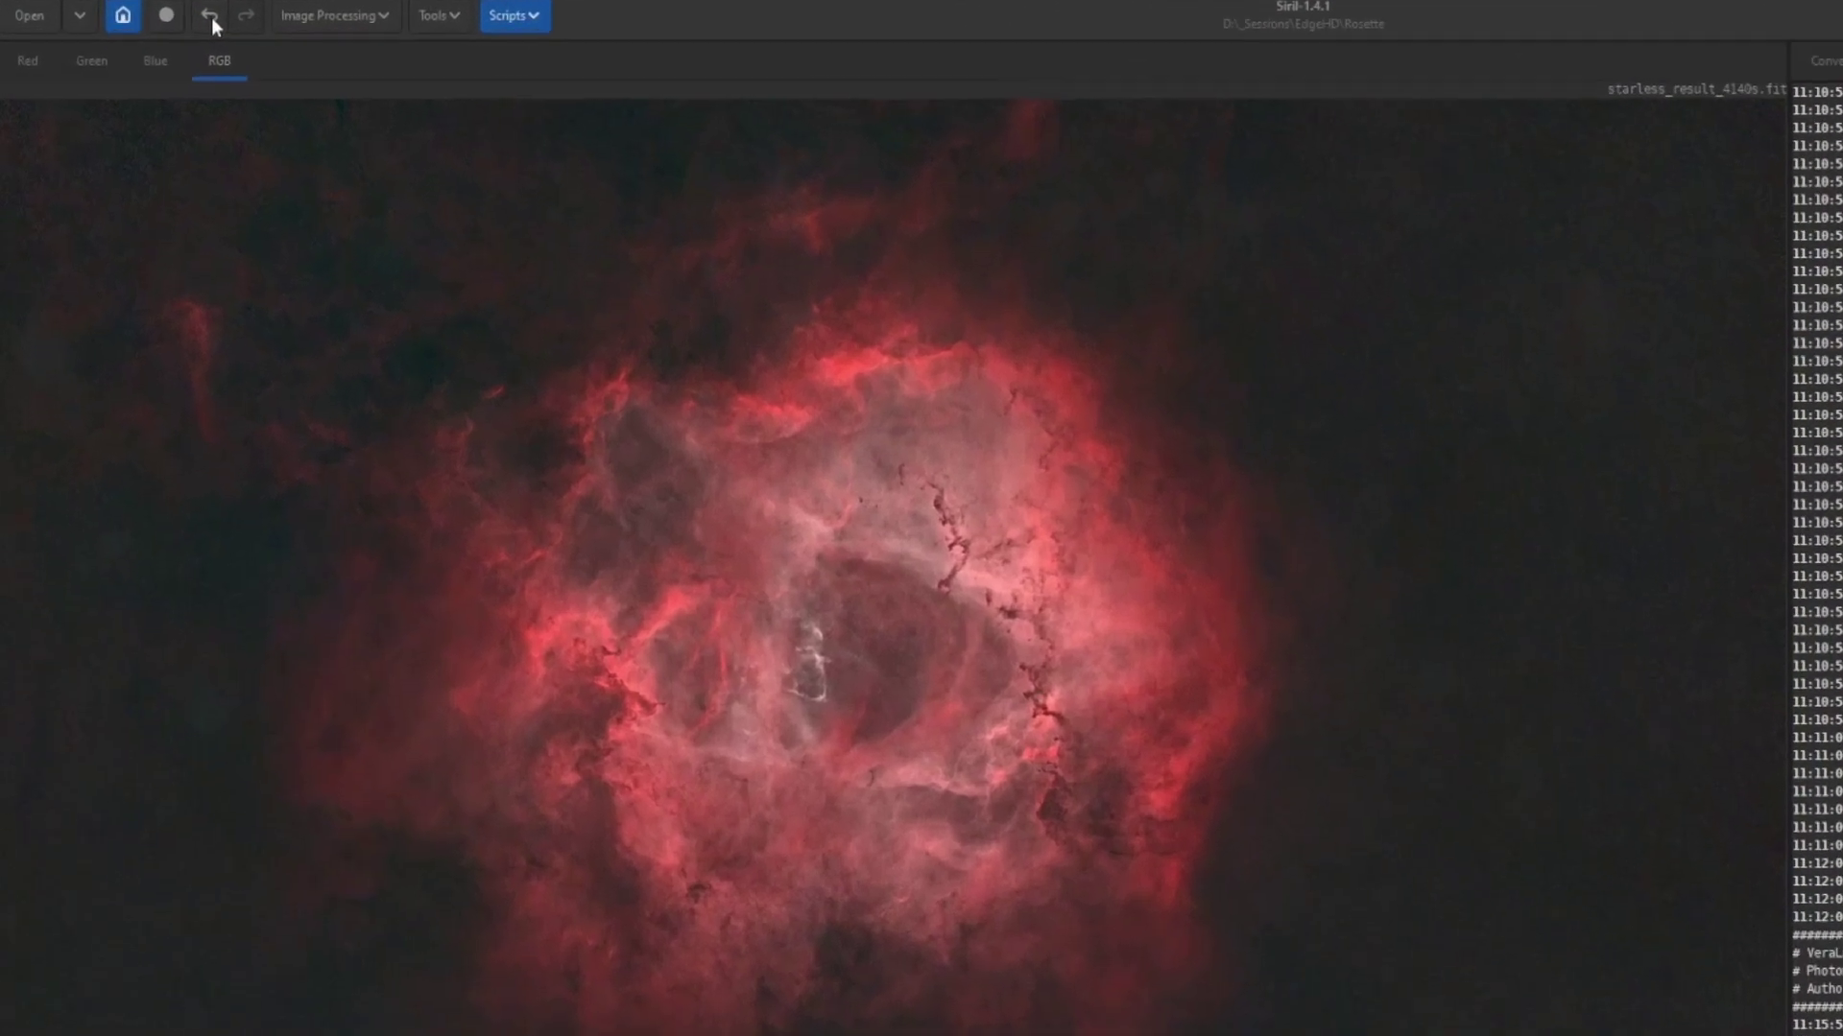
click(217, 17)
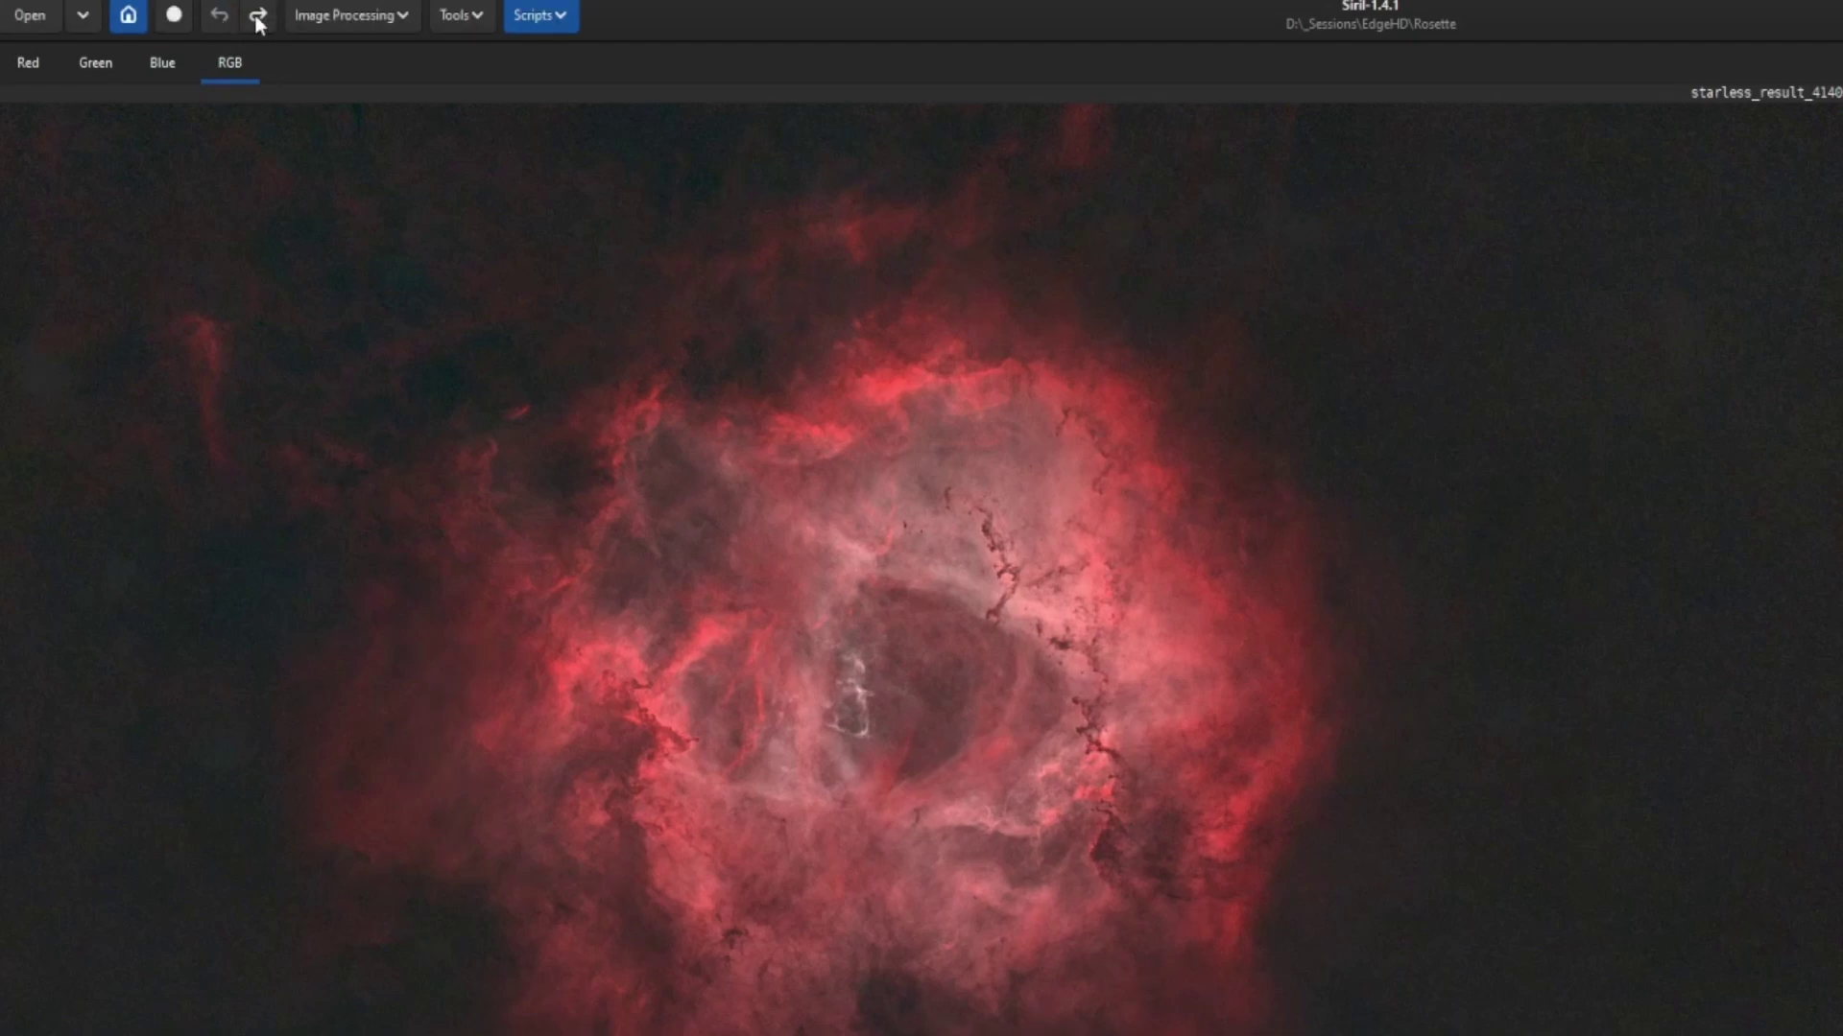
click(258, 18)
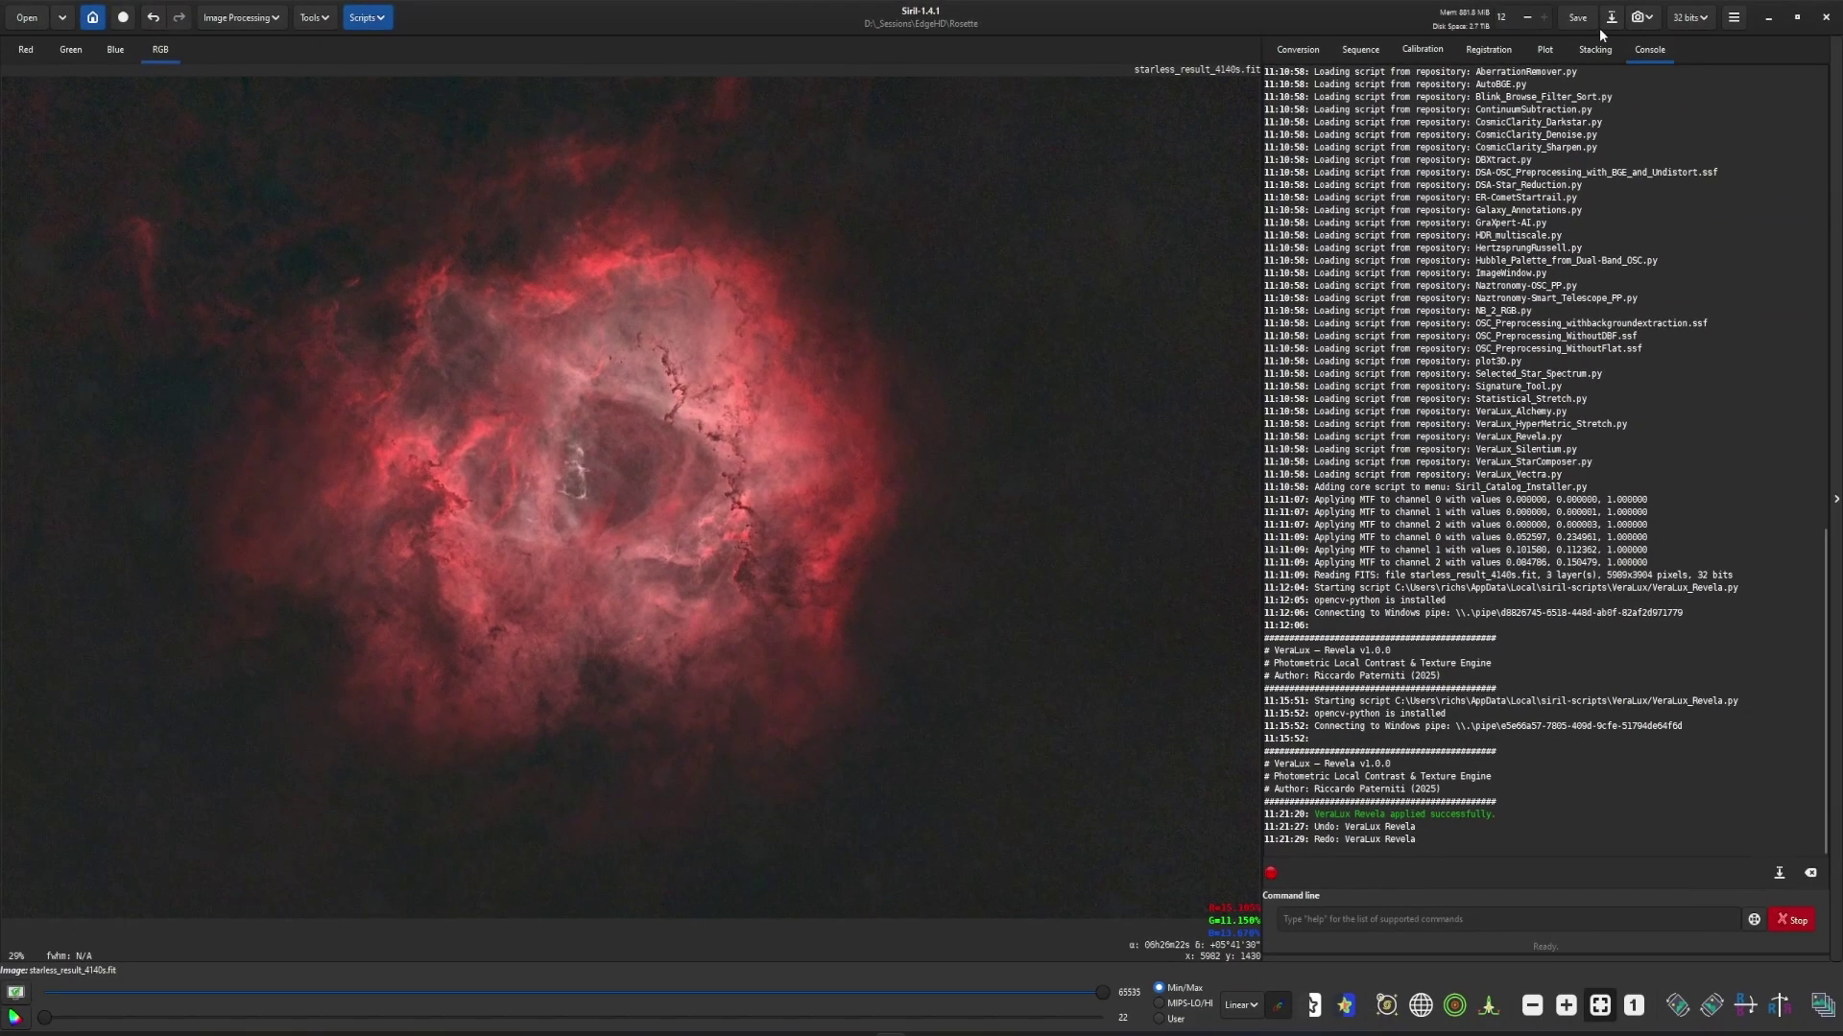
click(1577, 17)
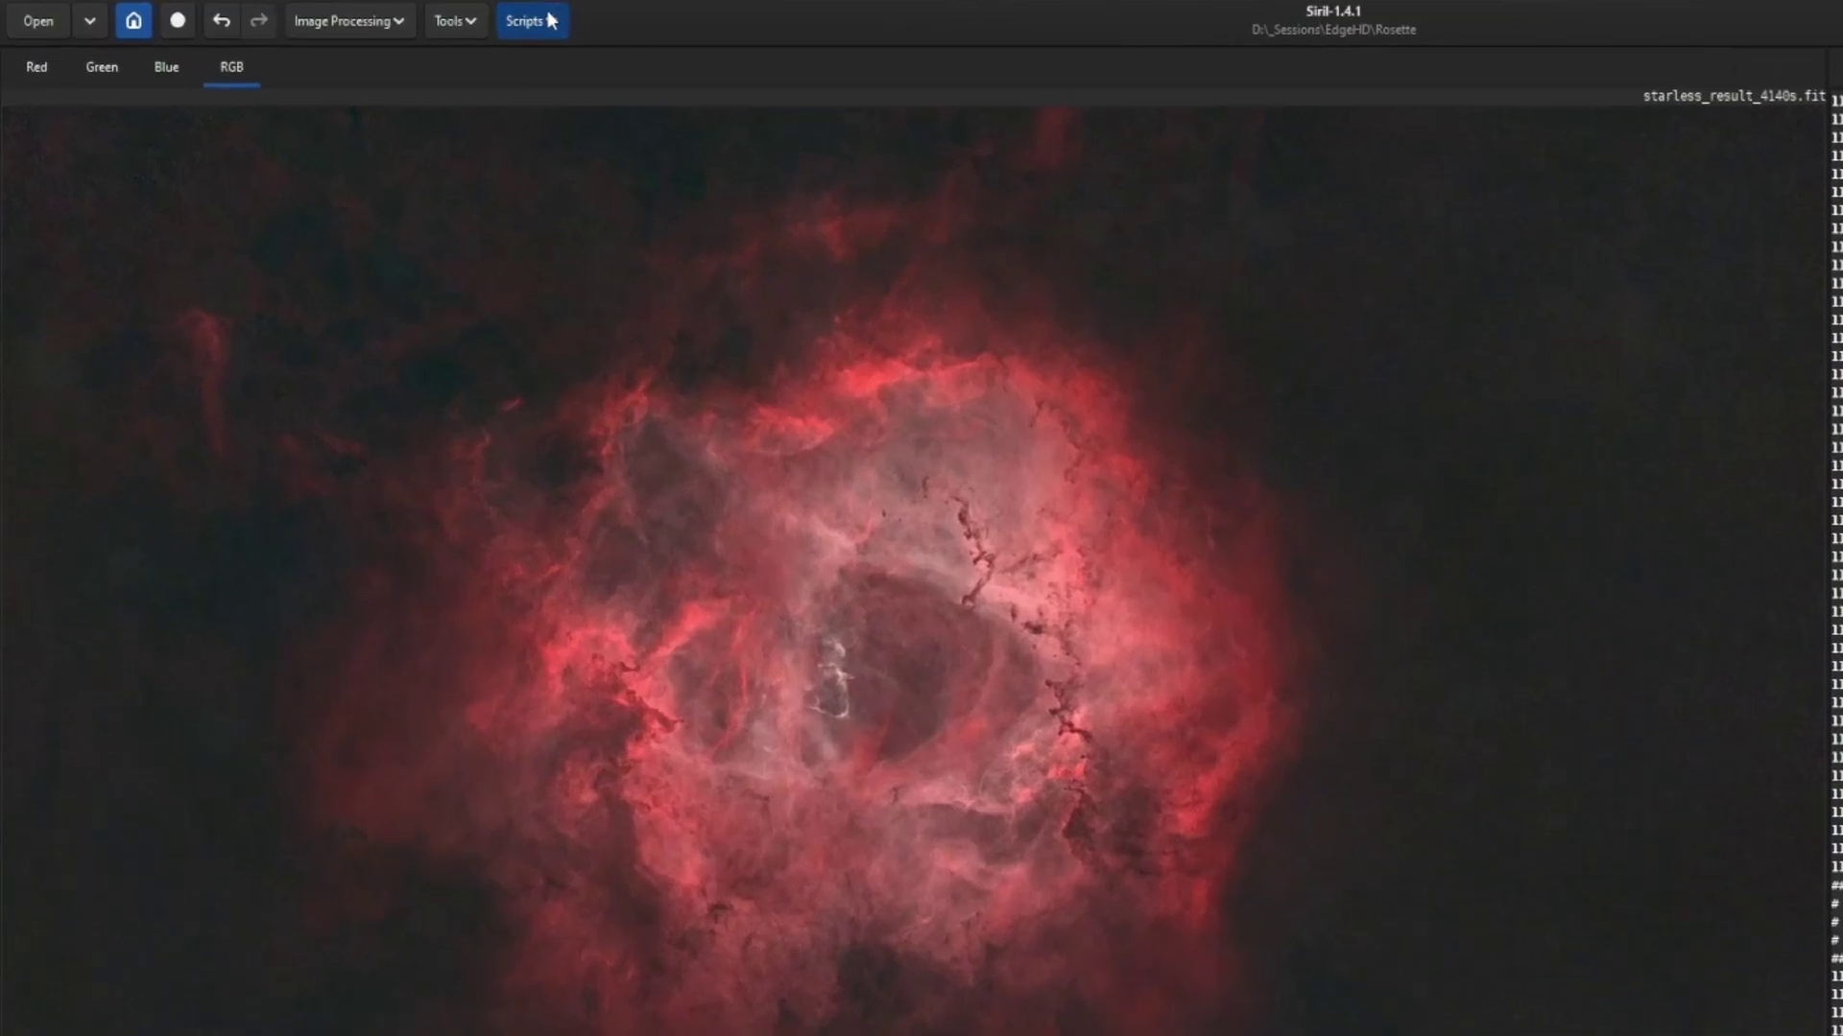
- Launch VeraLux StarComposer and load starmask_result_4140s.fit and starless_result_4140s.fit
click(366, 17)
mouse_move(399, 69)
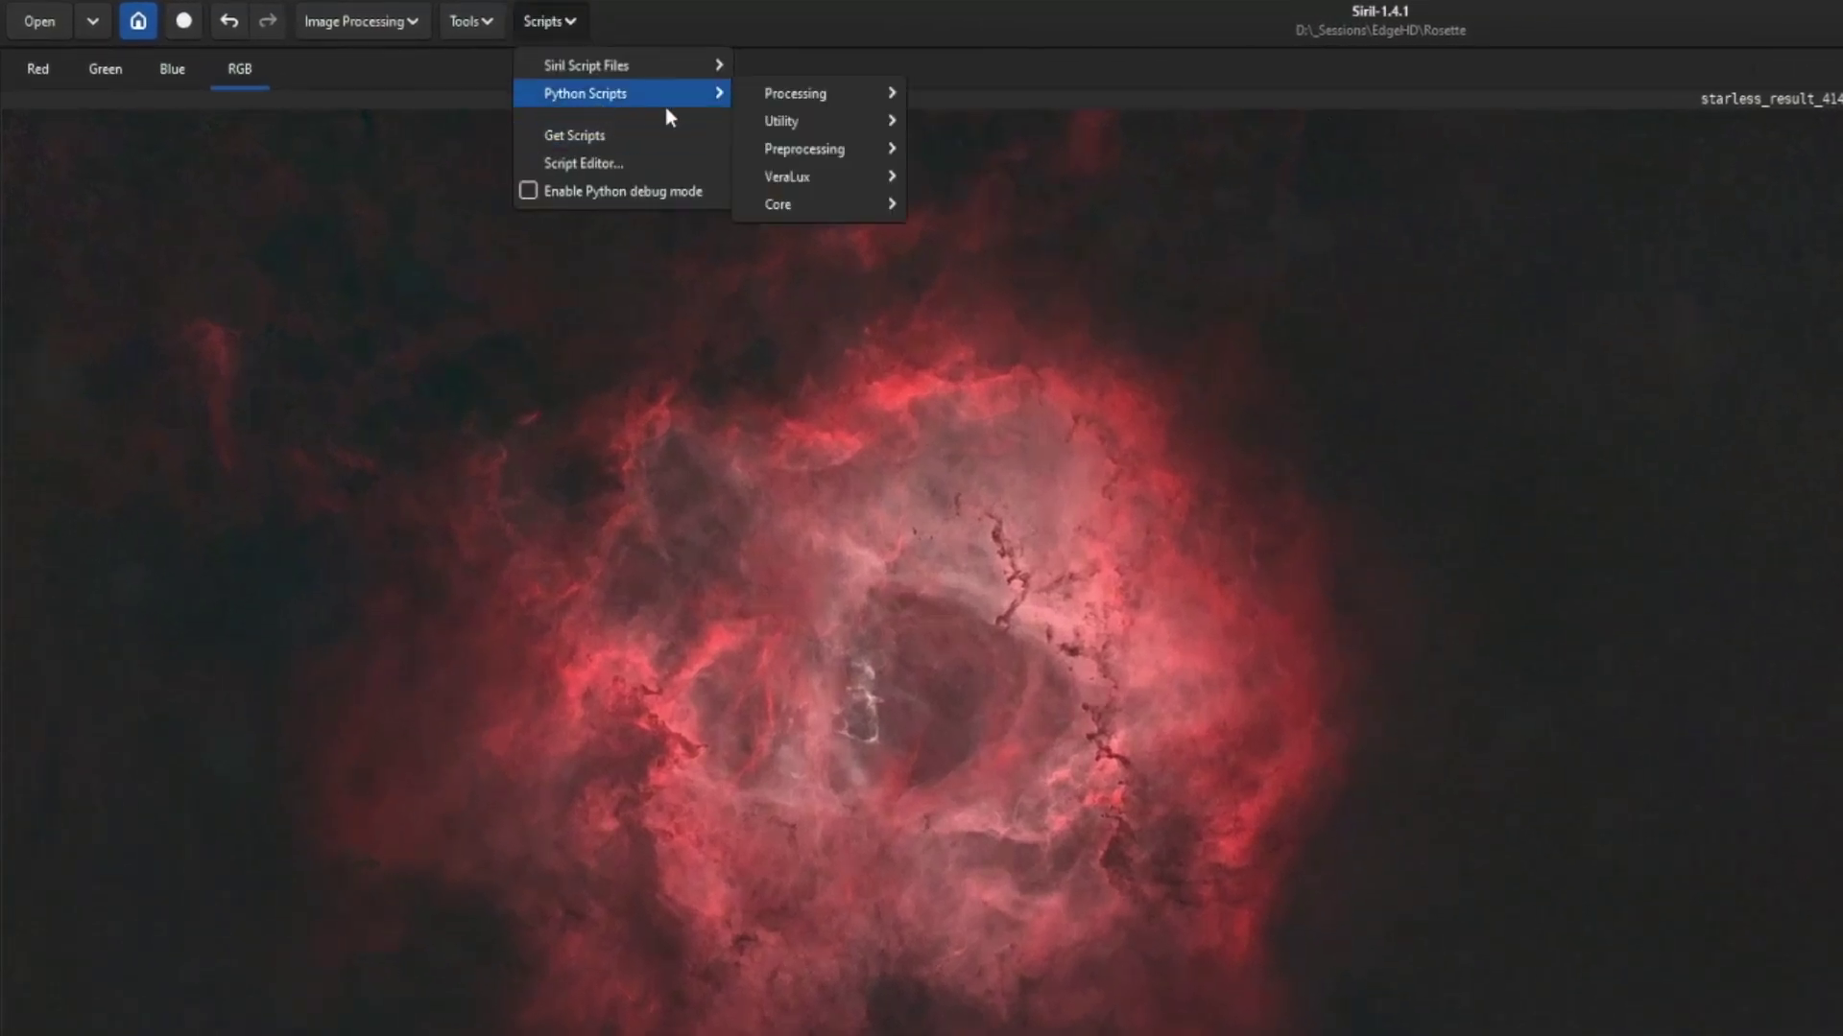
mouse_move(817, 177)
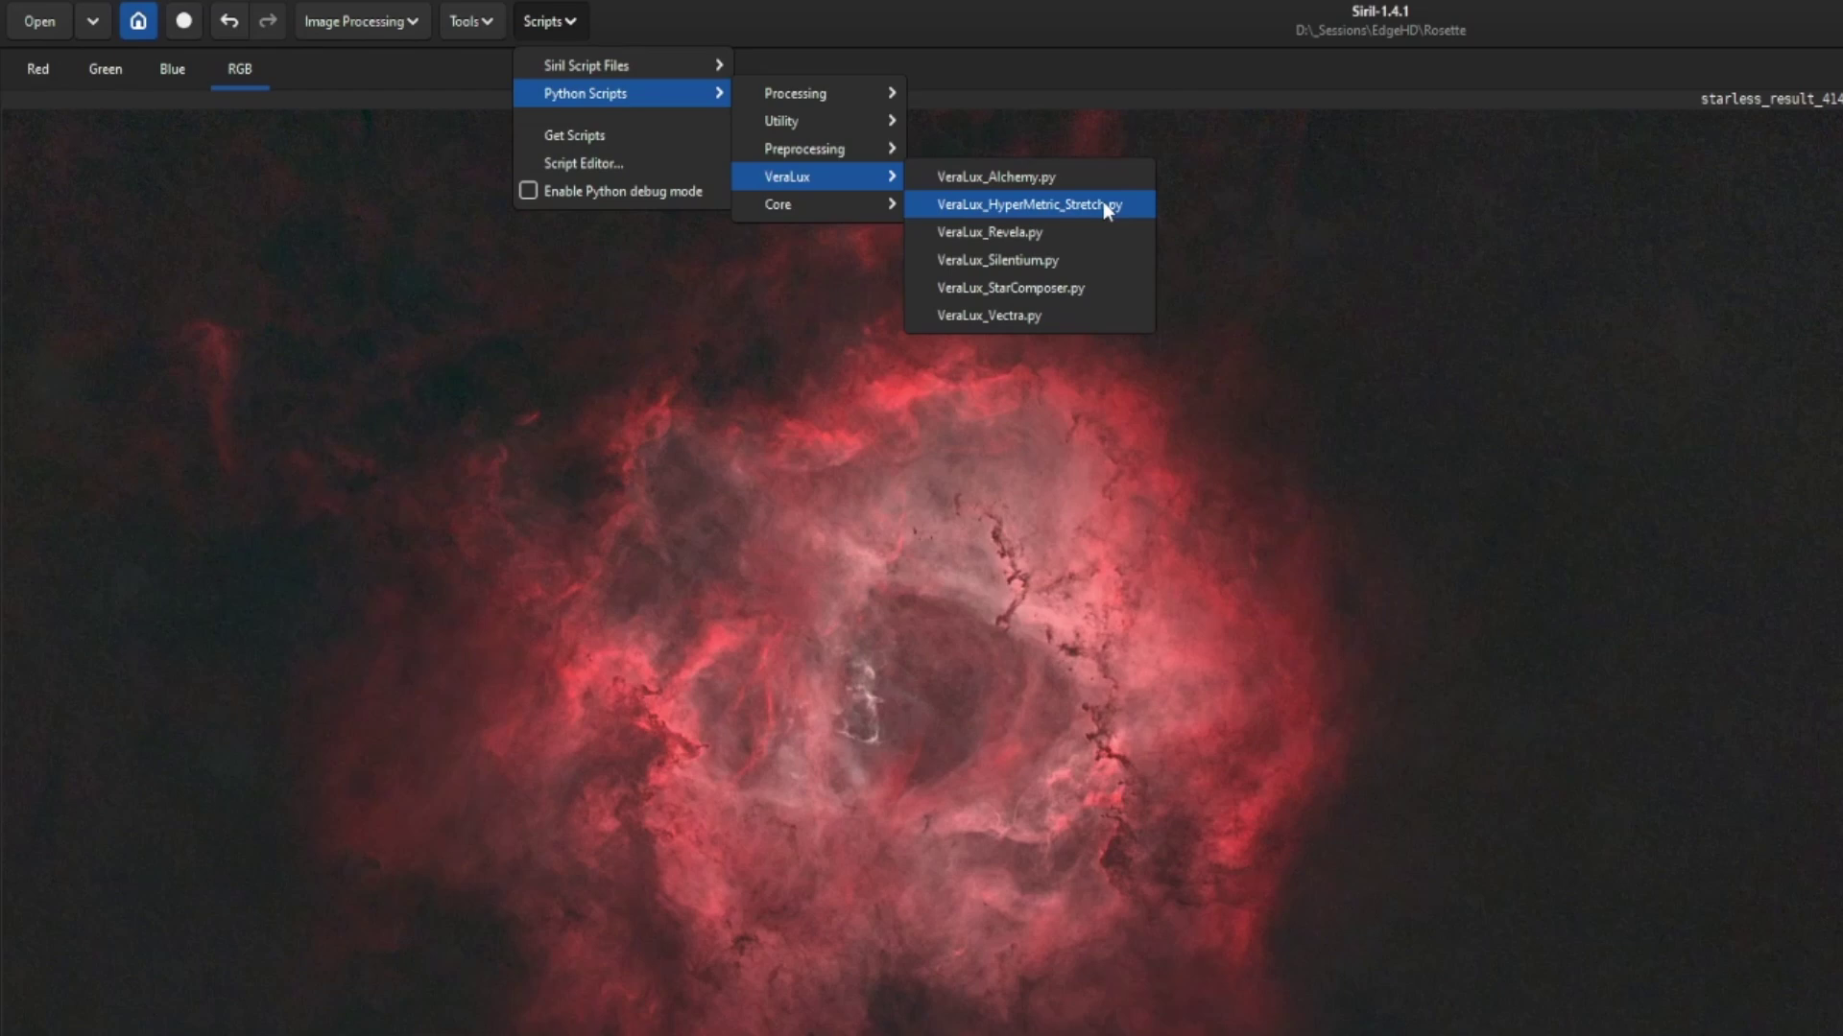
click(1074, 287)
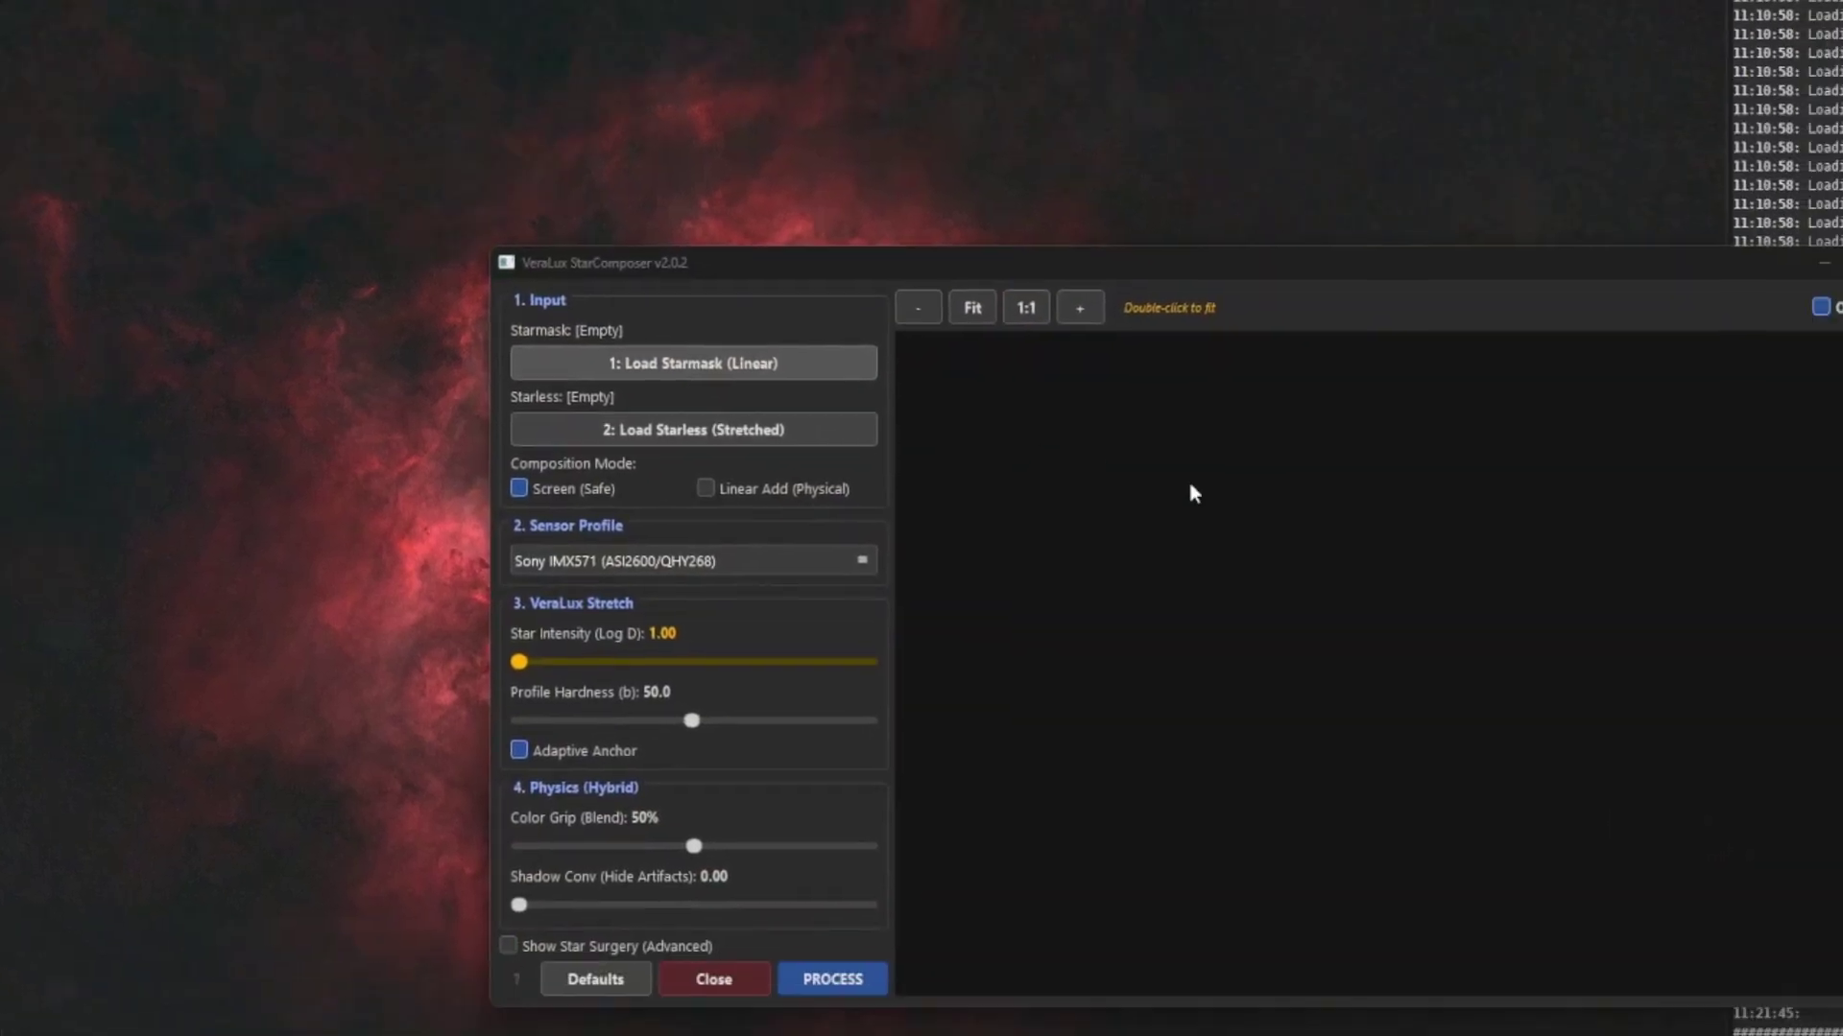
click(864, 498)
double_click(518, 333)
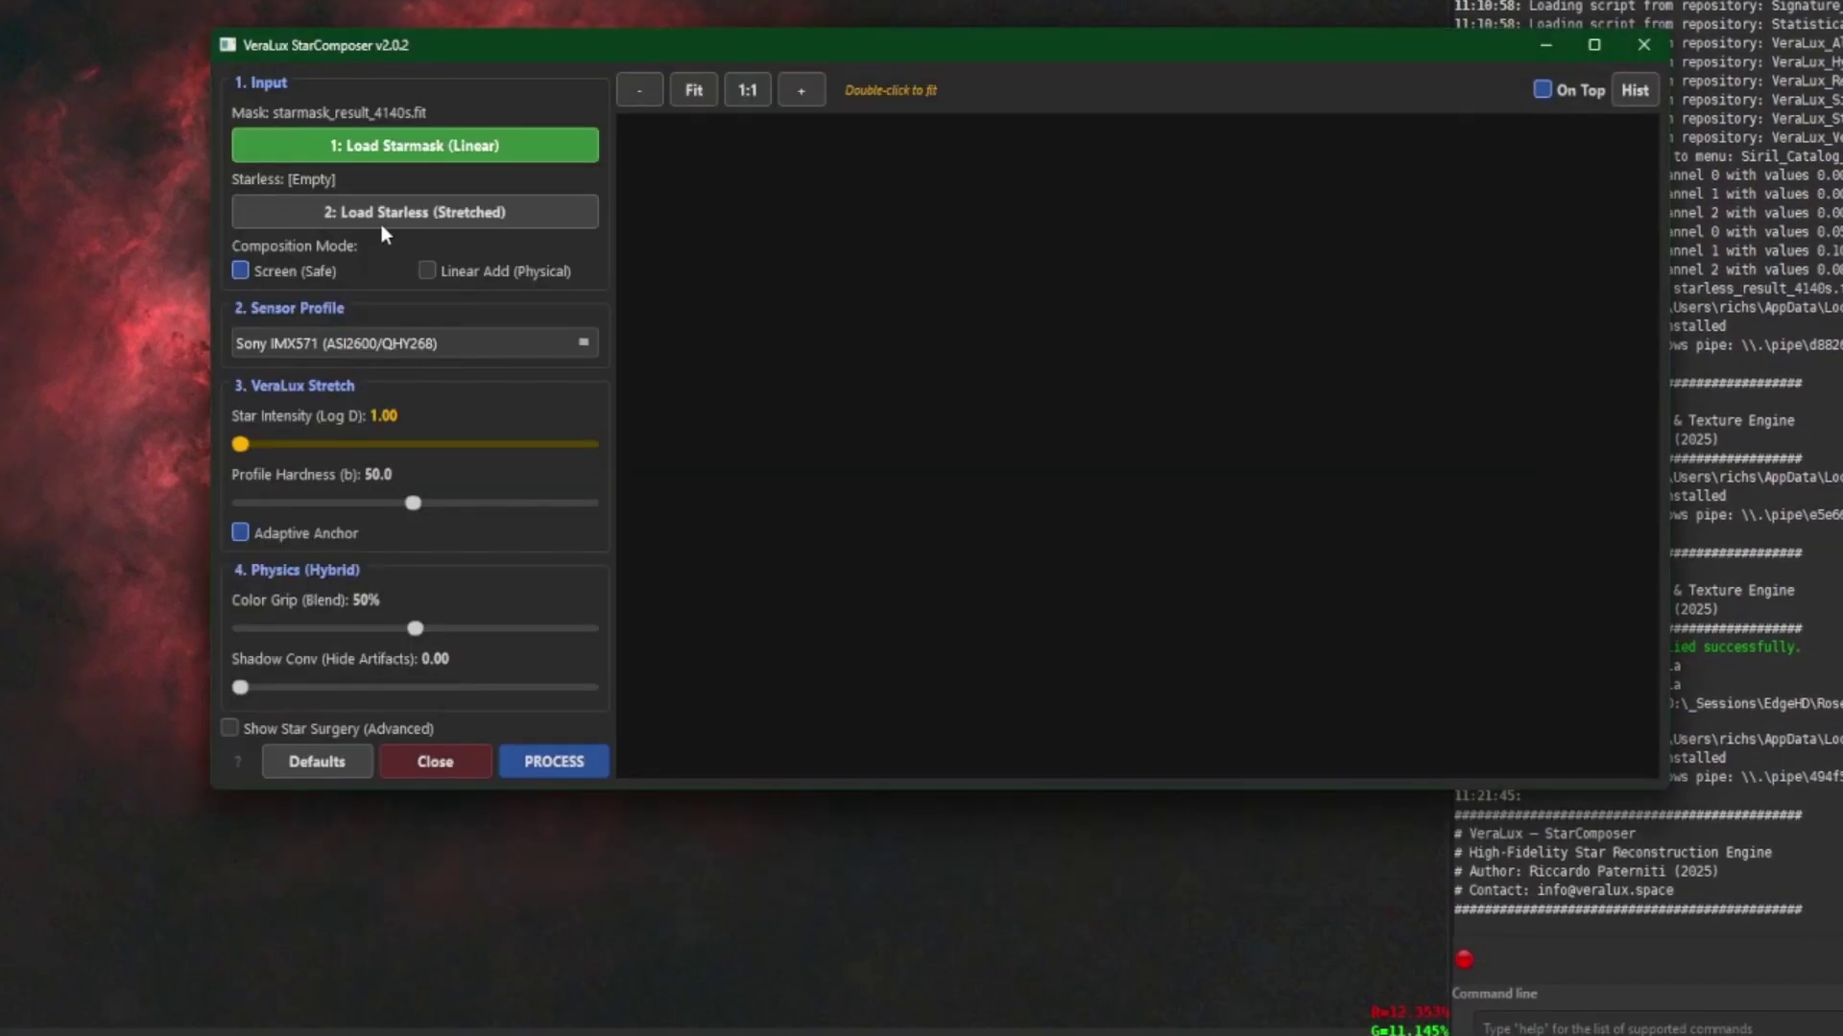
click(382, 212)
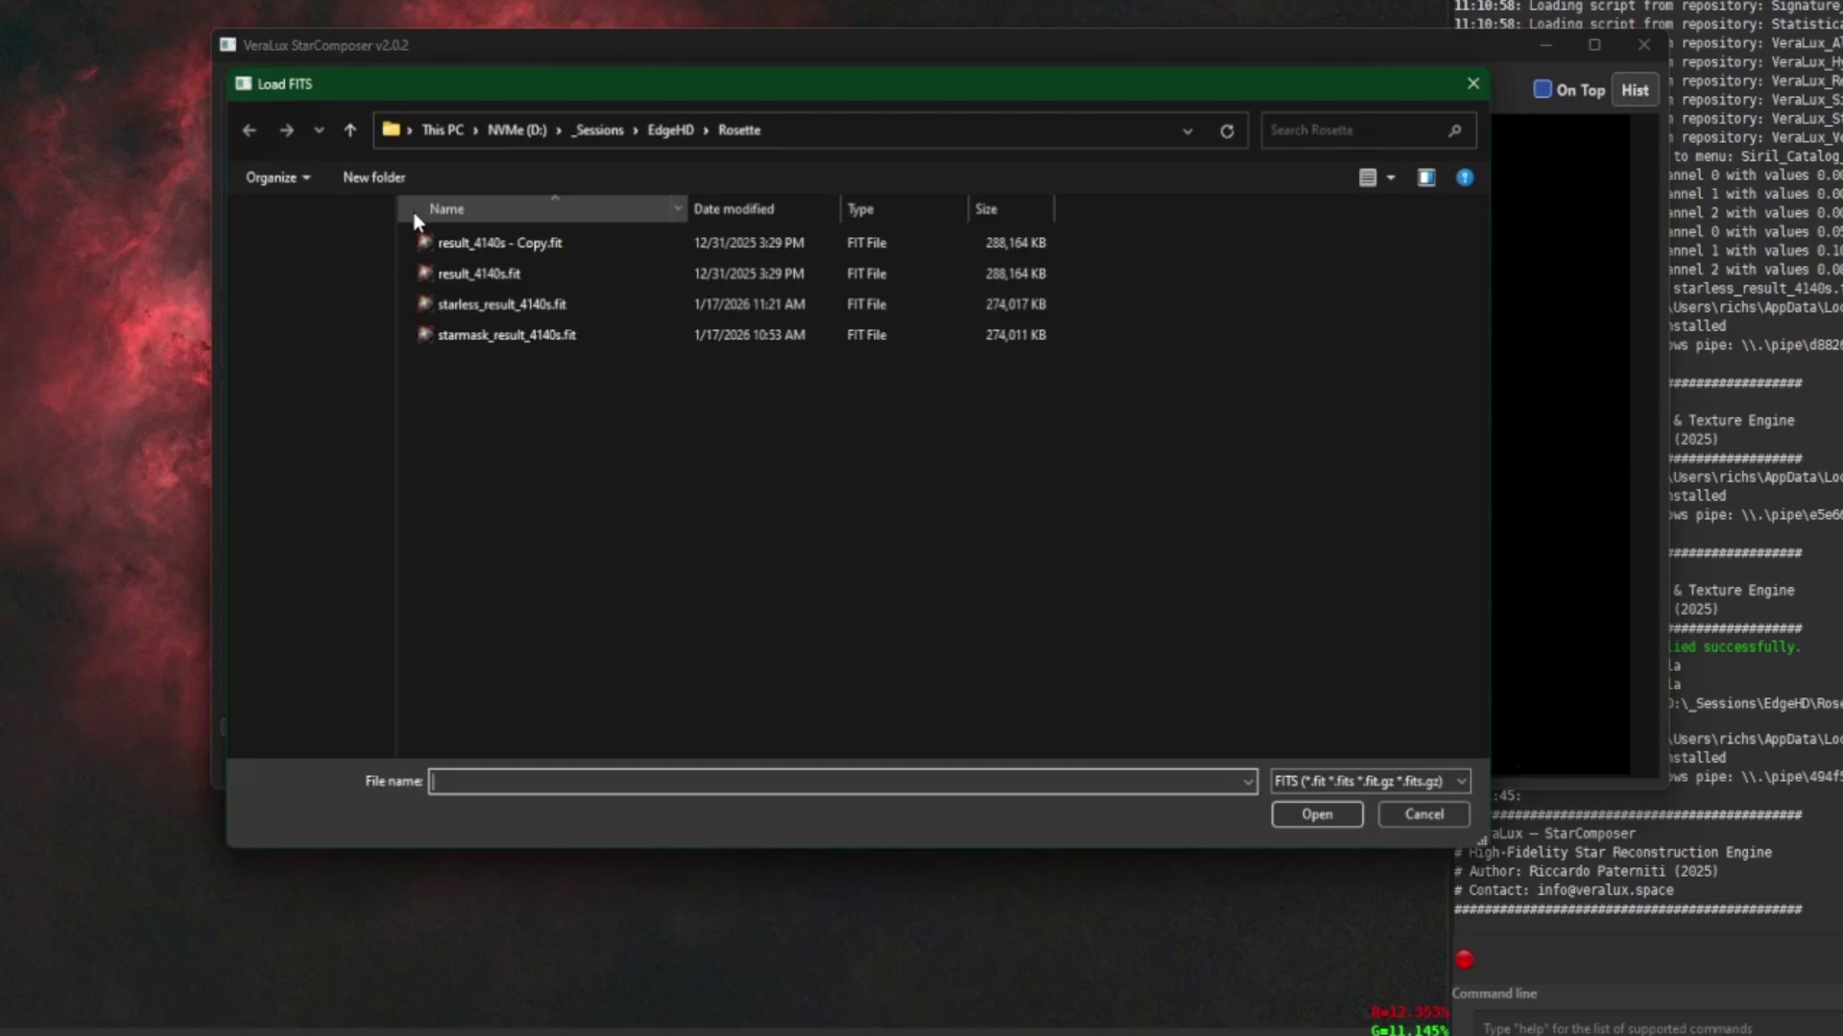
double_click(518, 307)
- Raise Star Intensity, lower Color Grip and set Optical Healing to 7.0
drag(252, 453, 421, 449)
drag(415, 630, 285, 632)
click(366, 731)
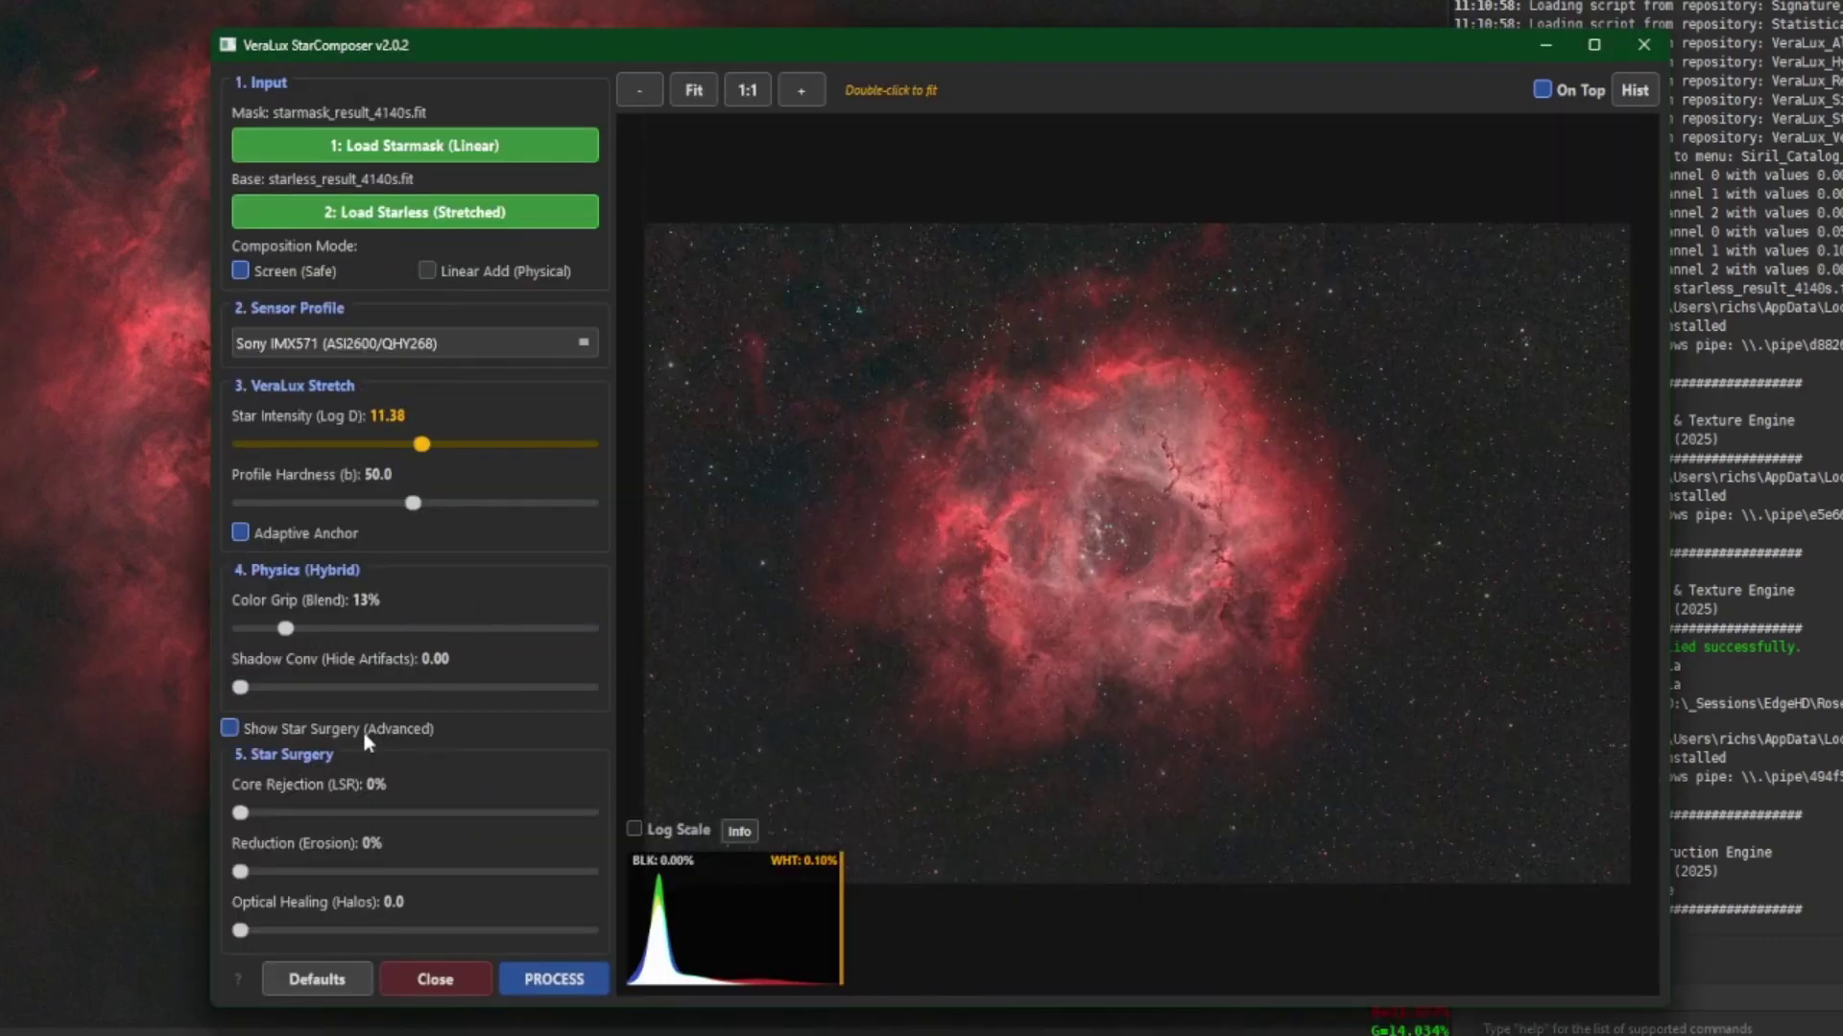
click(364, 933)
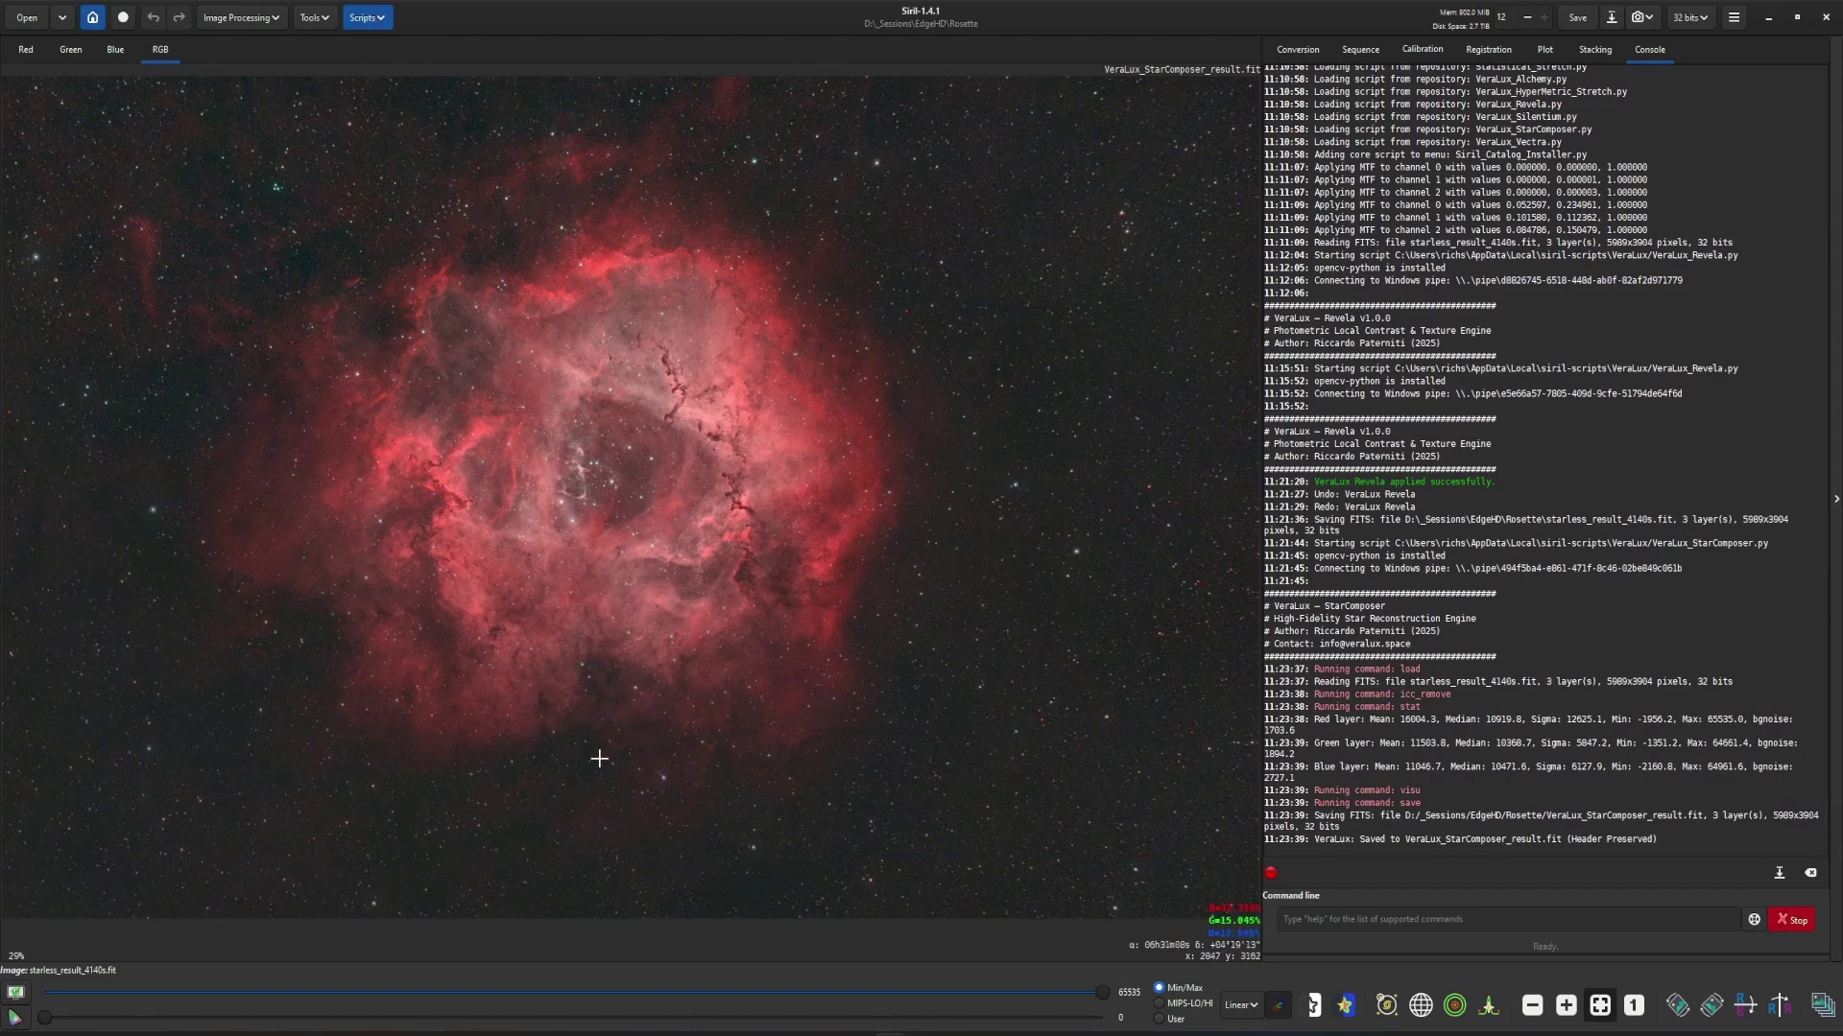
- Launch the VeraLux_Revela.py script on the star-recombined VeraLux_StarComposer_result.fit image
click(382, 22)
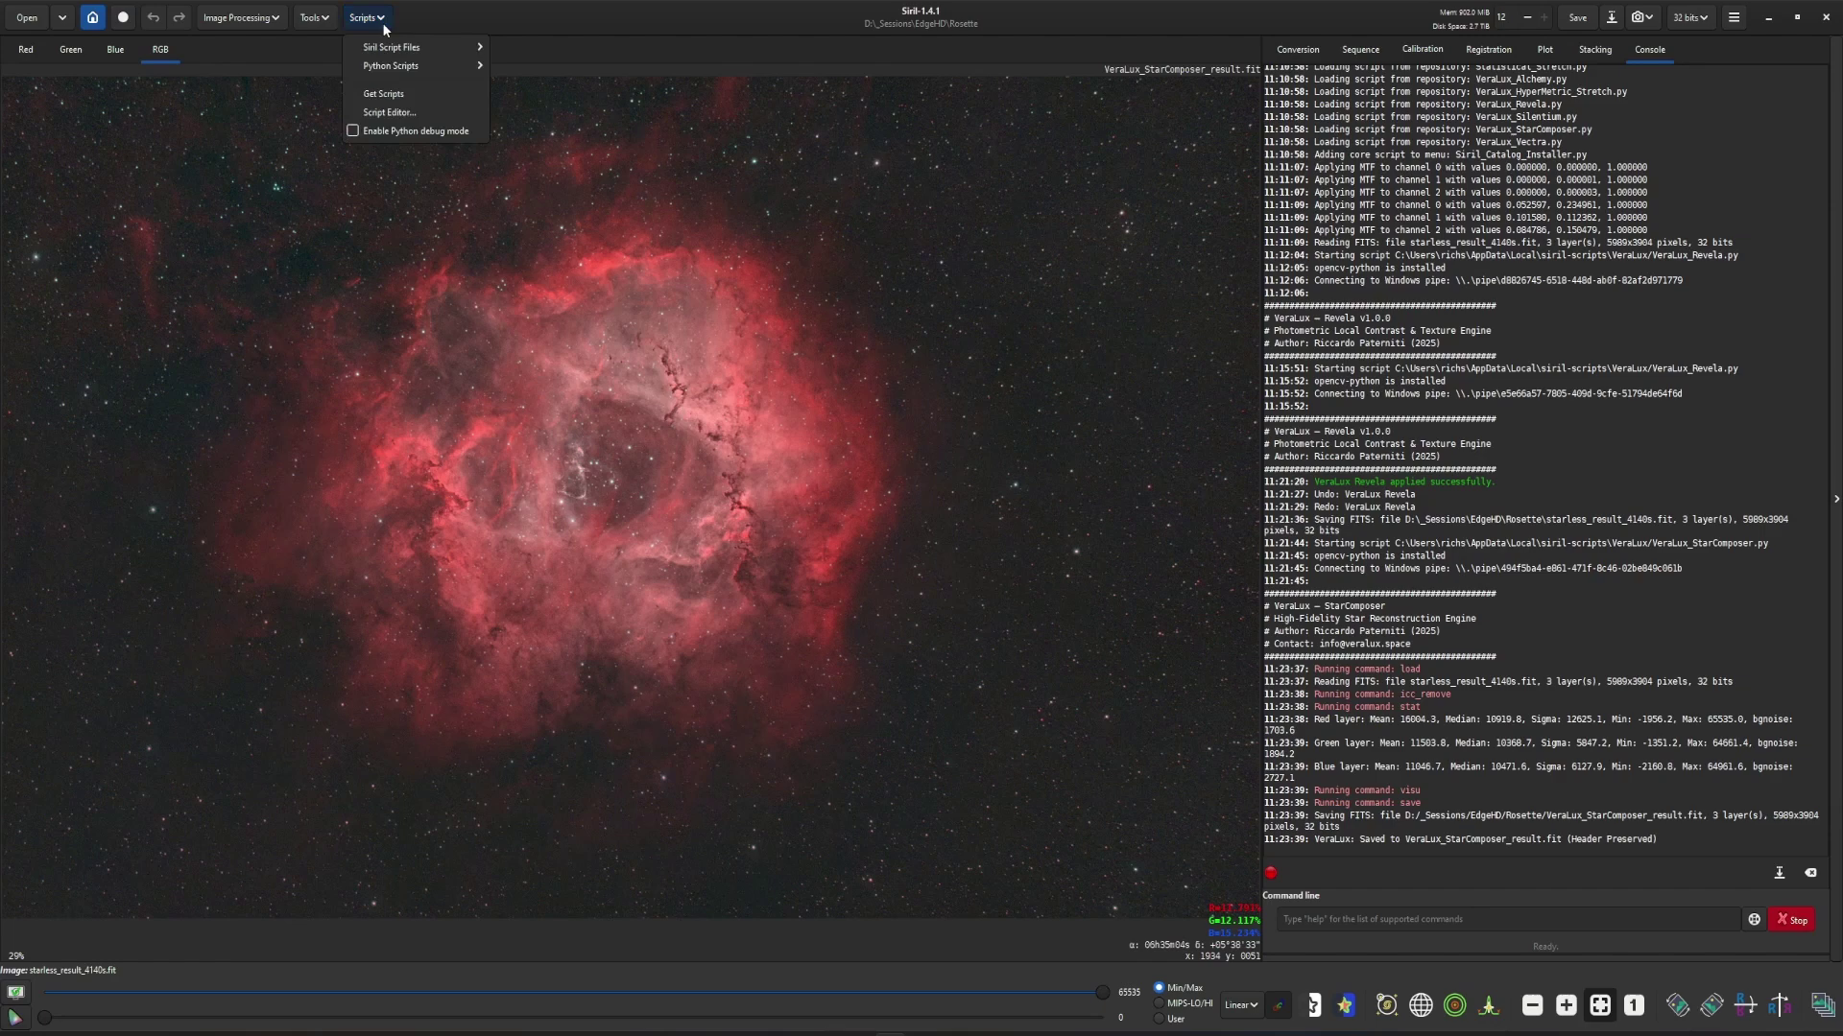
mouse_move(475, 68)
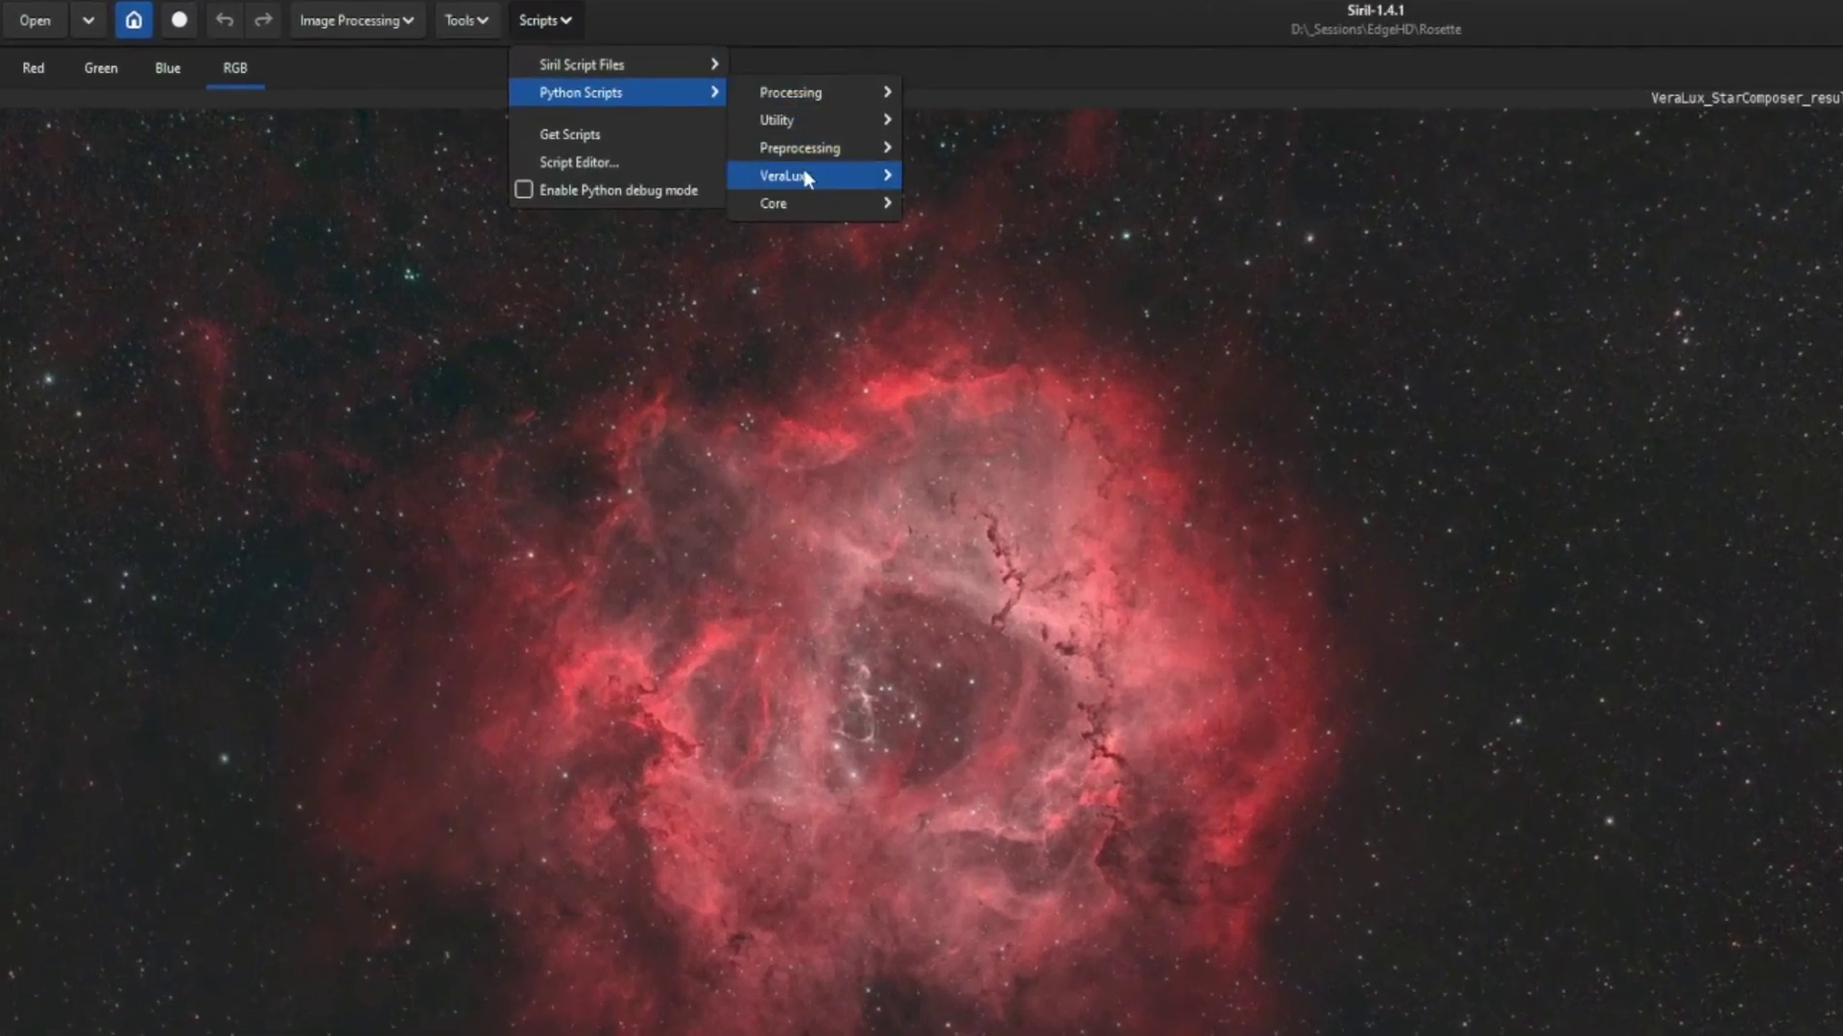
mouse_move(845, 176)
click(1028, 233)
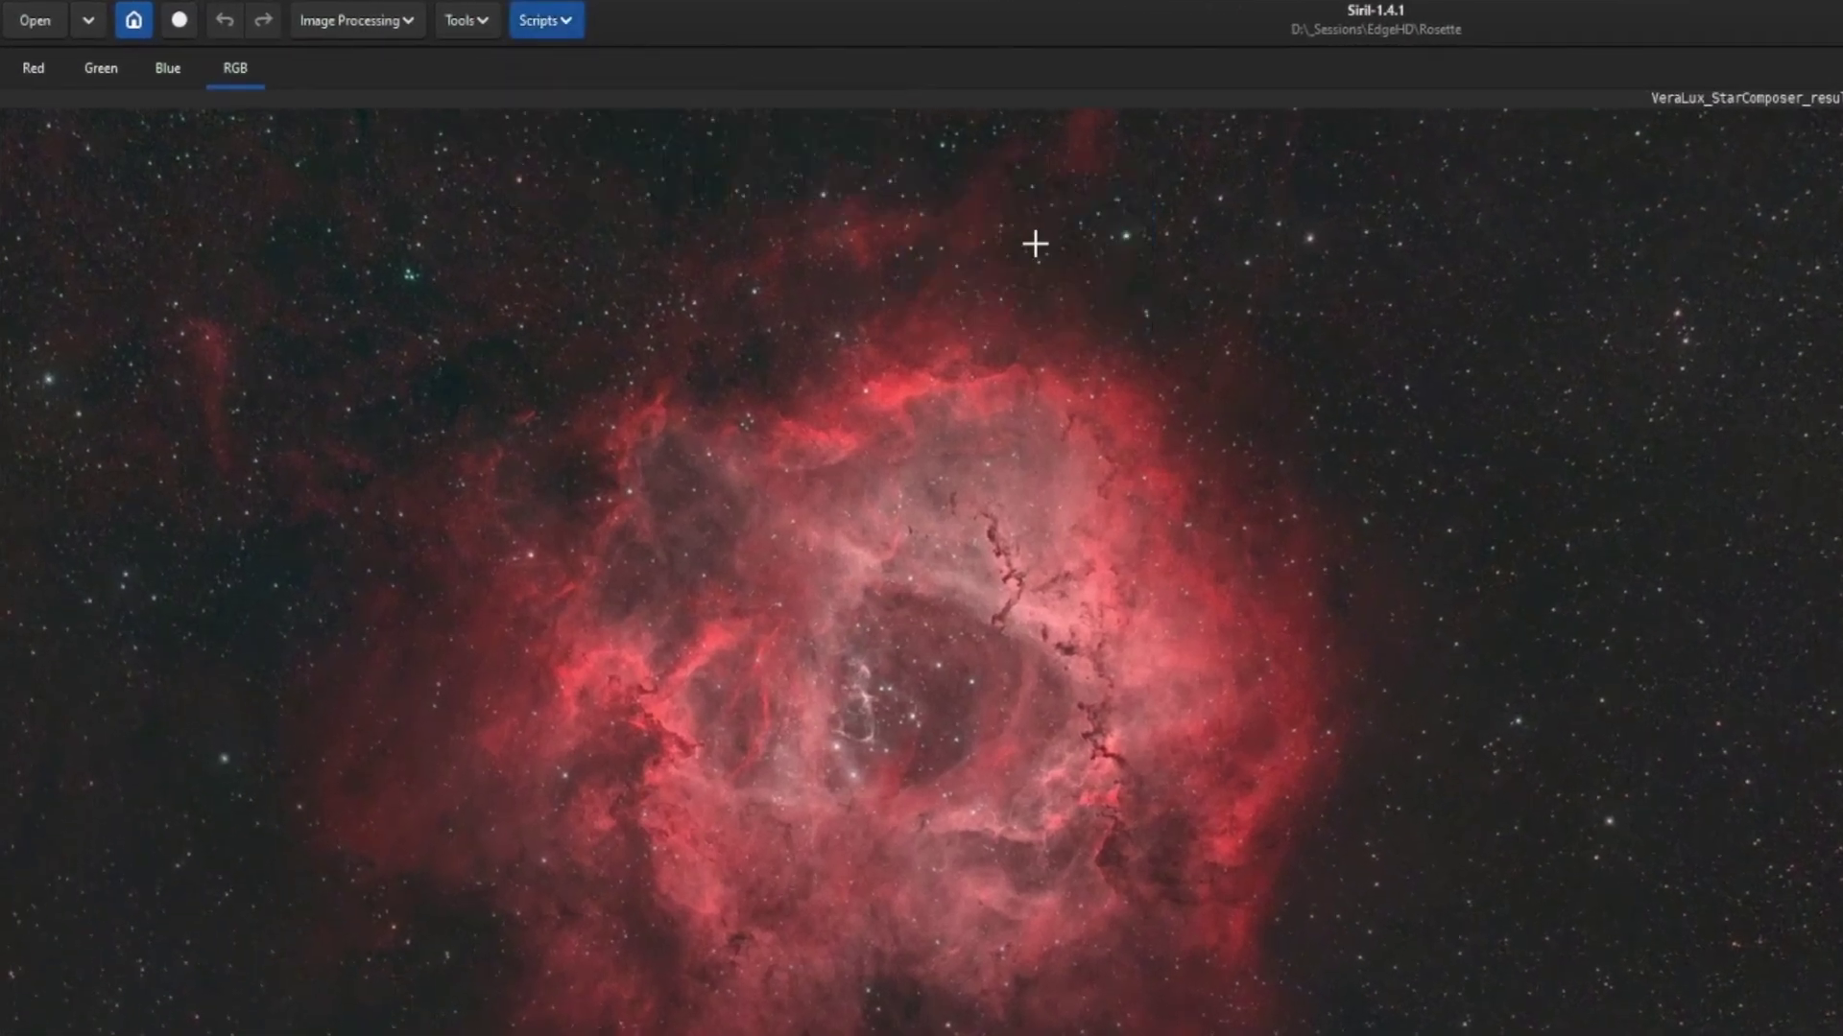